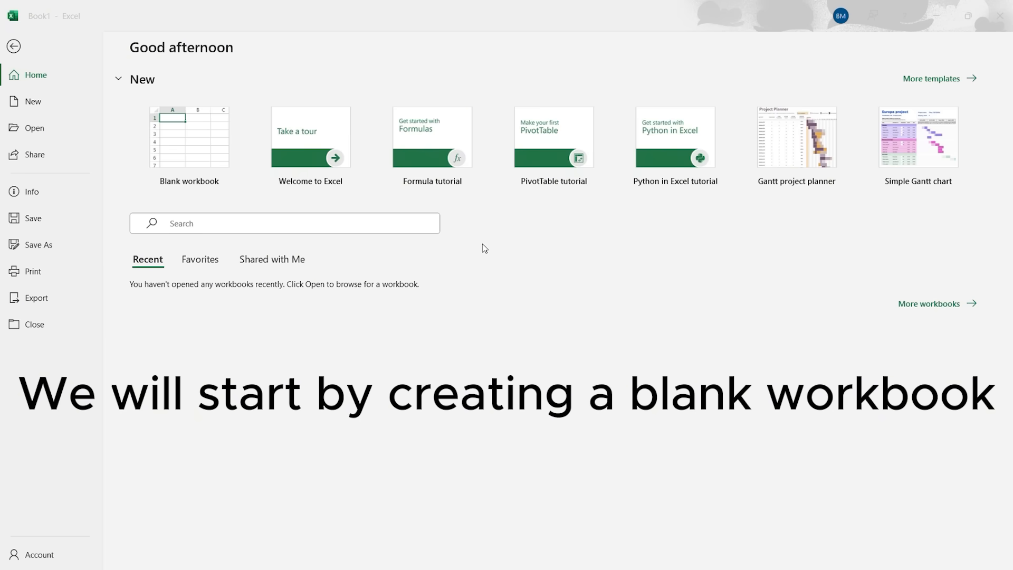
- Create a new blank workbook
click(181, 141)
click(182, 144)
click(182, 144)
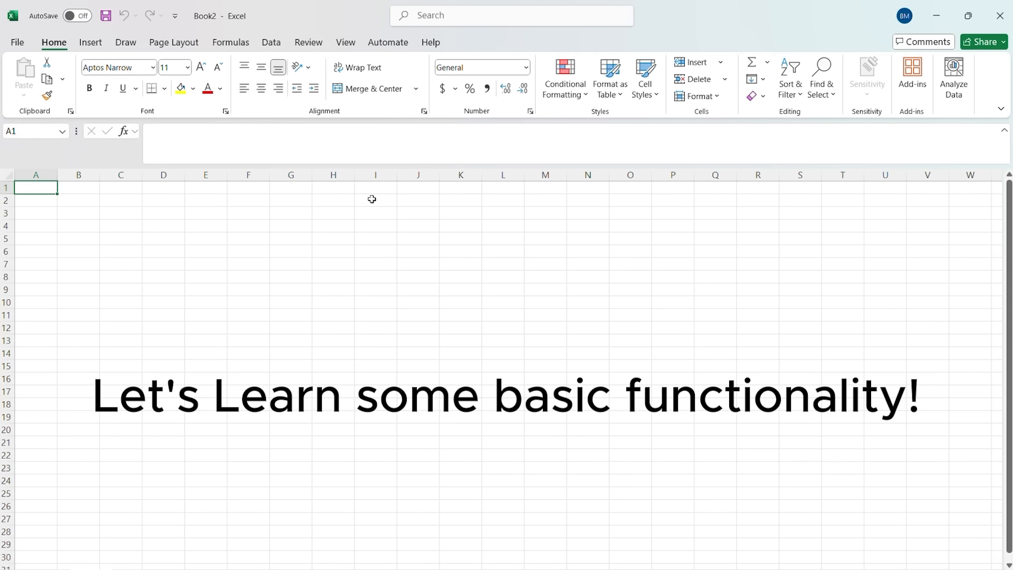
- Enter the labels Sample A, Sample B, Sample C and Sample D in cells A1 to A4
double_click(32, 189)
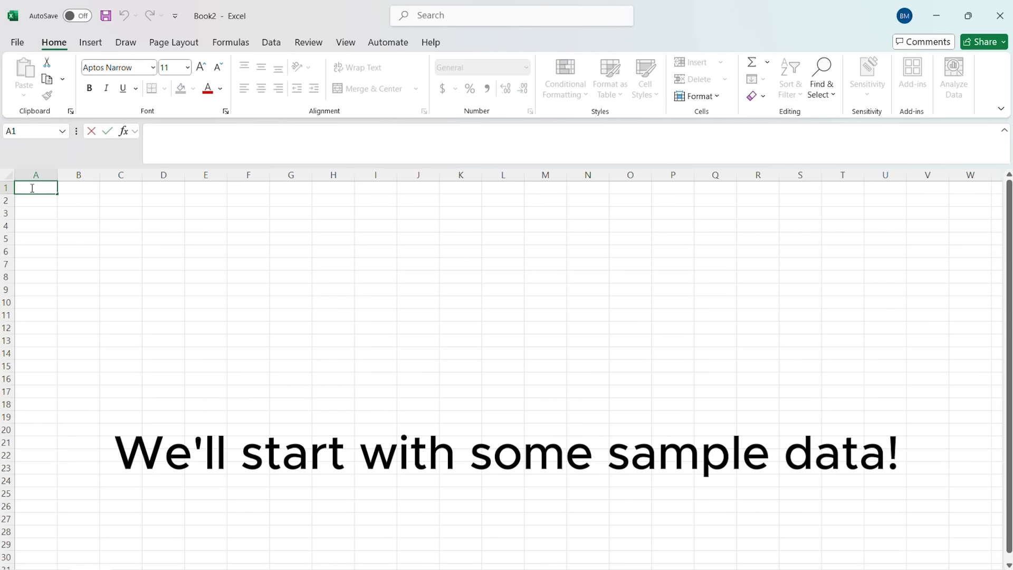
text(Sam)
text(plw)
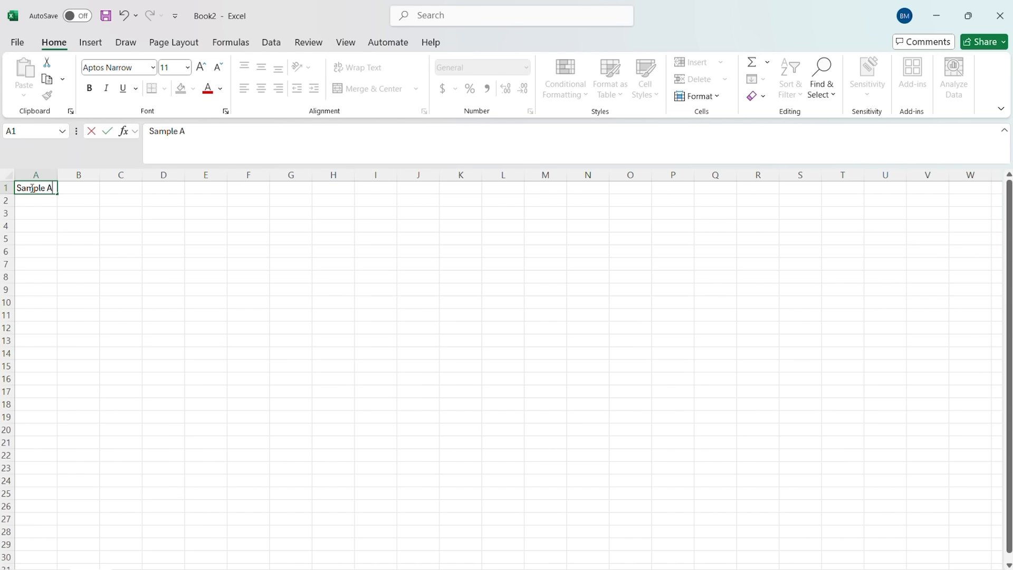
key(Return)
text(Sample B)
key(Return)
text(Sample C)
key(Return)
text(Sample D)
- Enter the values 20, 50, 25 and 75 in cells B1 to B4 beside the sample labels
click(73, 187)
text(20)
click(77, 200)
text(50)
click(84, 213)
text(25)
click(86, 226)
text(75)
key(Return)
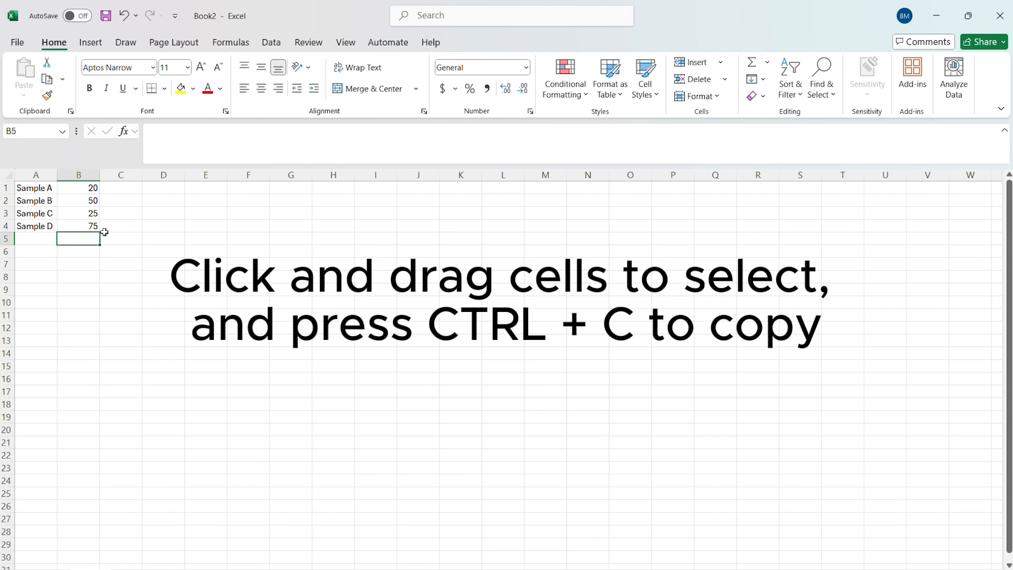
- Copy the values in B1:B4 and paste them into columns C, D and E, starting at row 1 each time
click(93, 189)
click(94, 251)
click(90, 188)
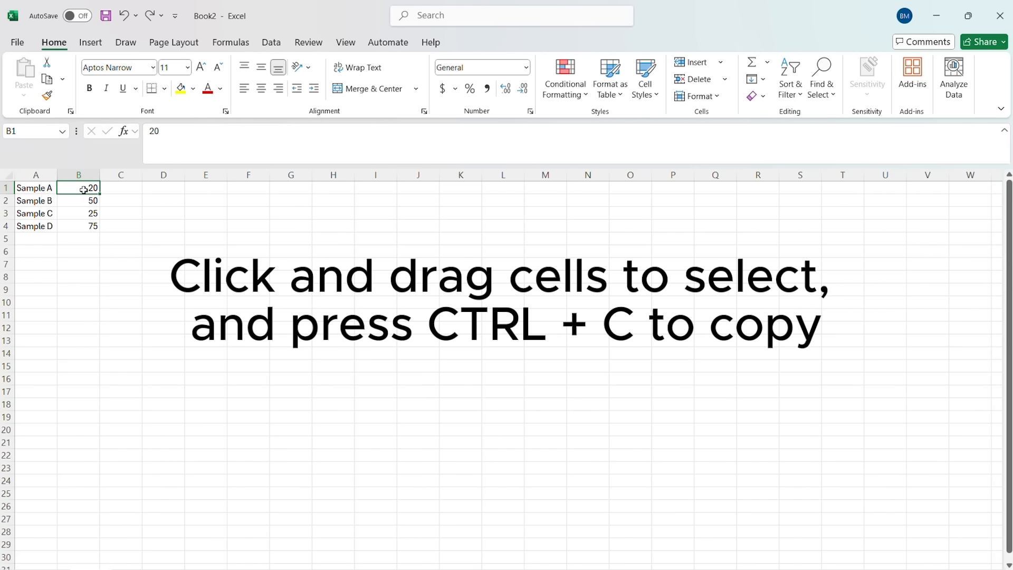
drag(85, 188, 82, 225)
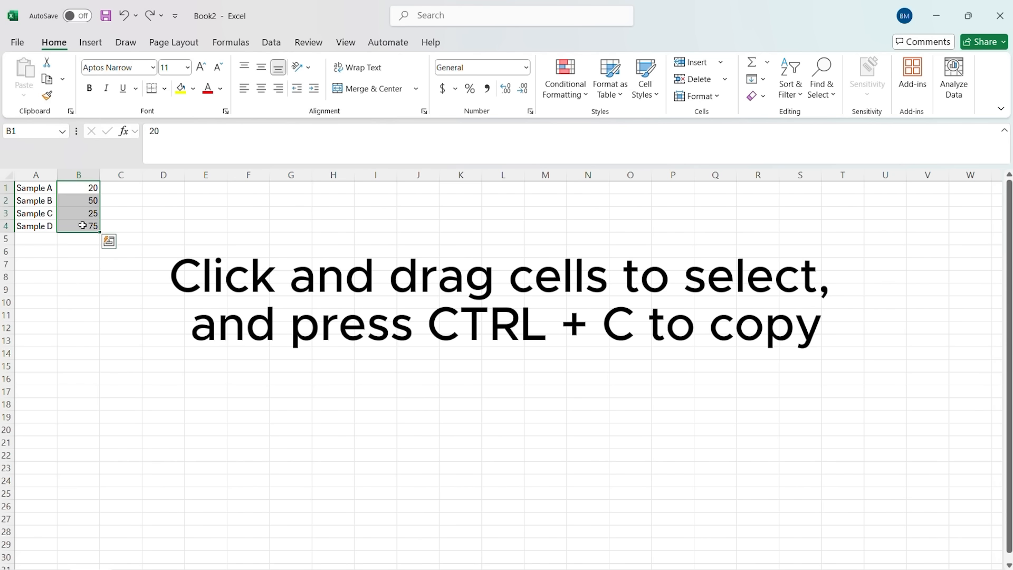
key(ctrl+c)
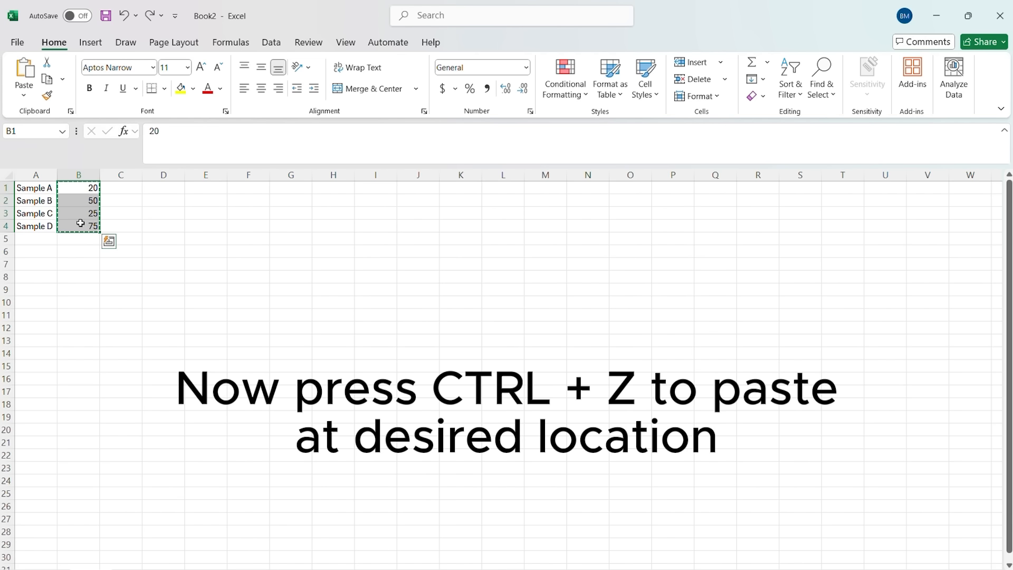
click(106, 188)
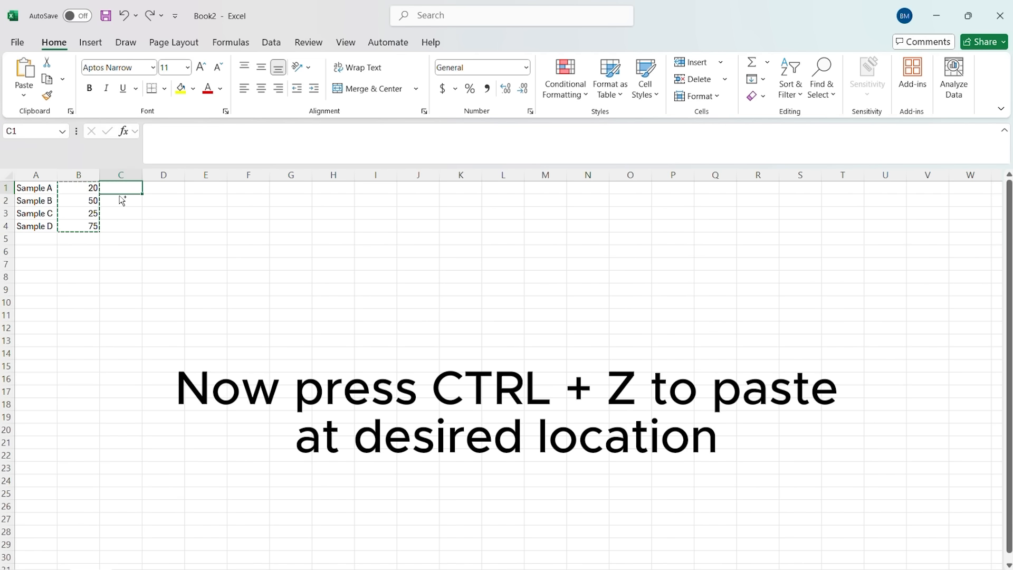
key(ctrl+v)
click(162, 188)
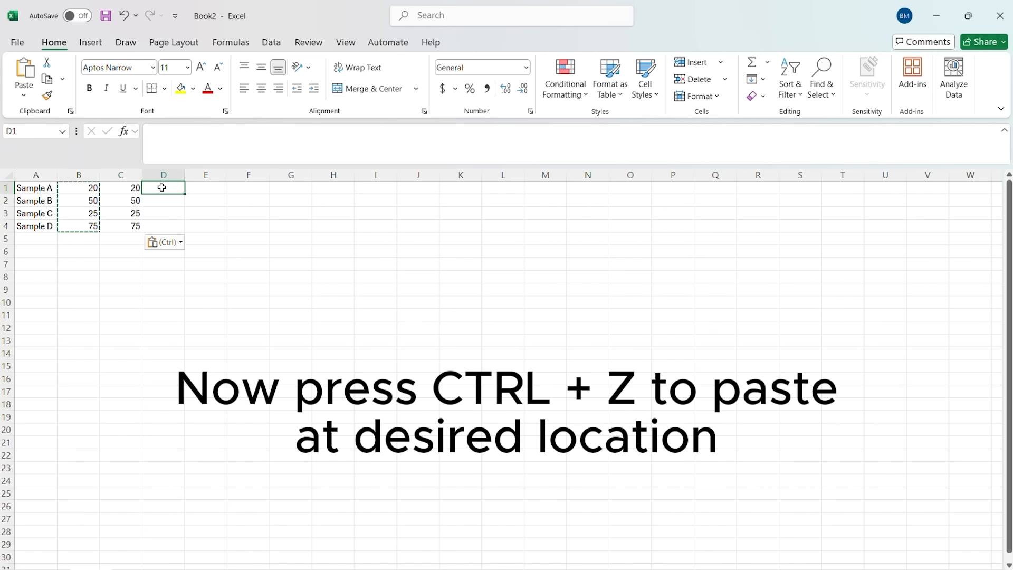
key(ctrl+v)
click(201, 187)
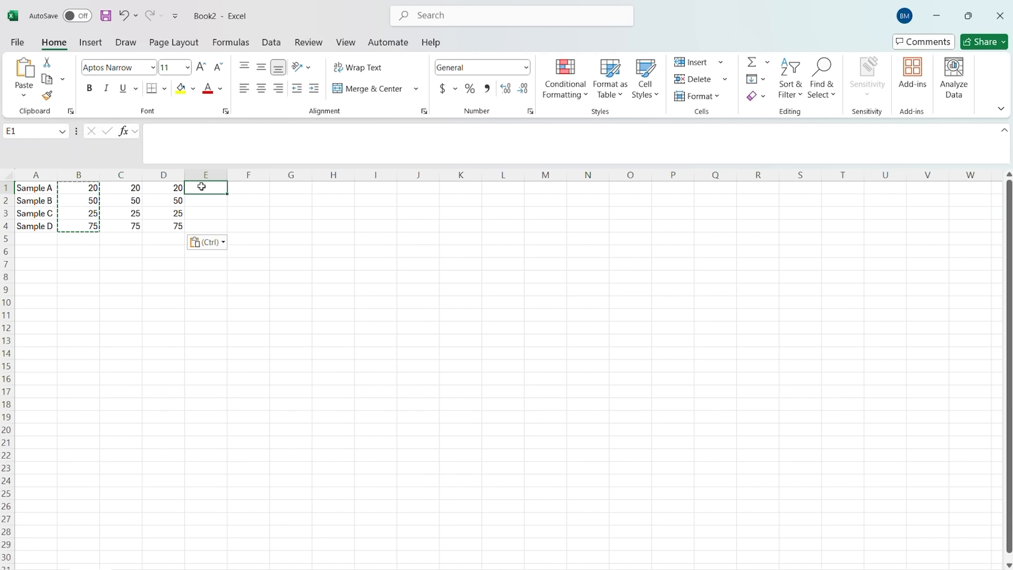
key(ctrl+v)
click(108, 260)
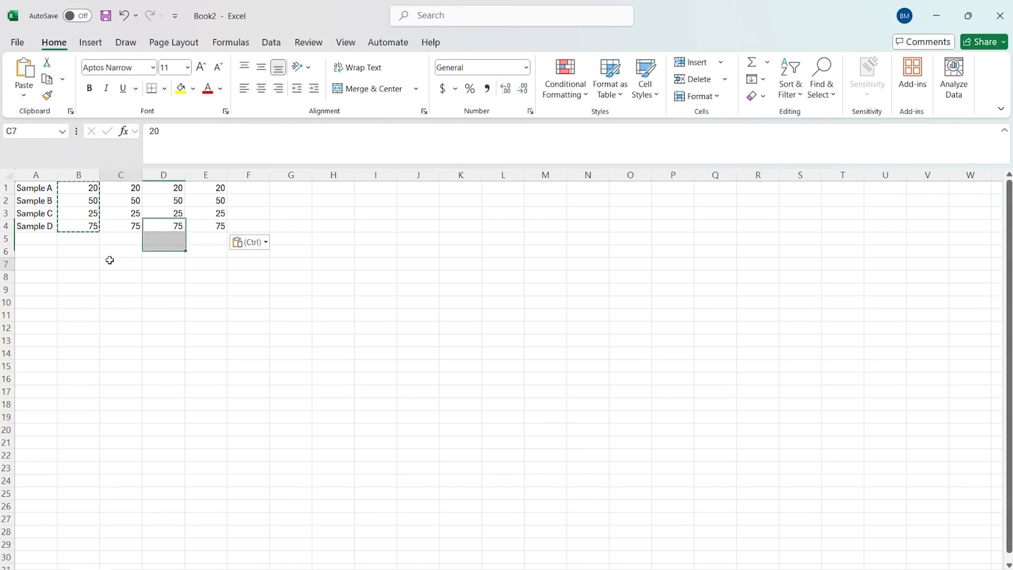
click(89, 188)
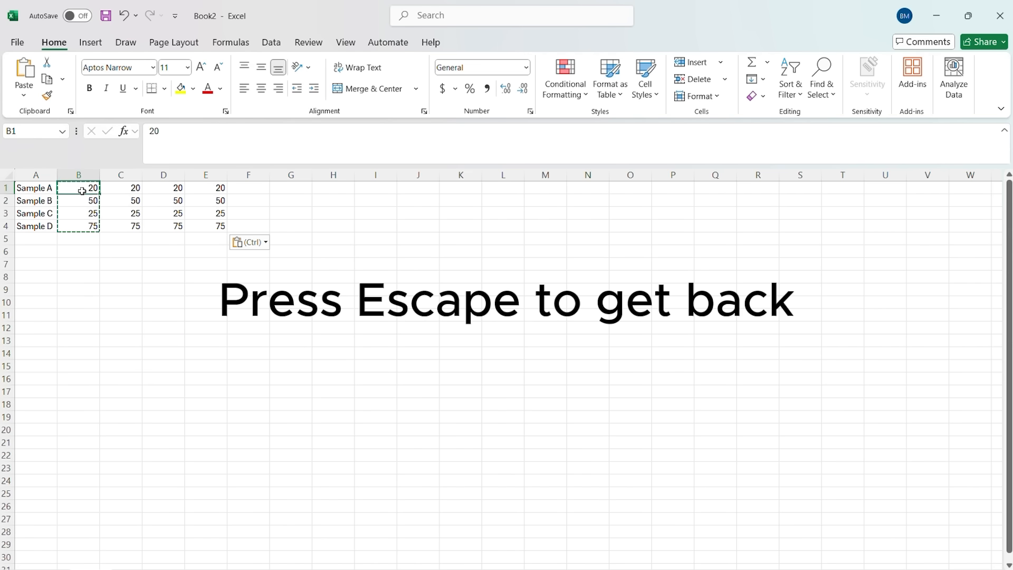
key(Escape)
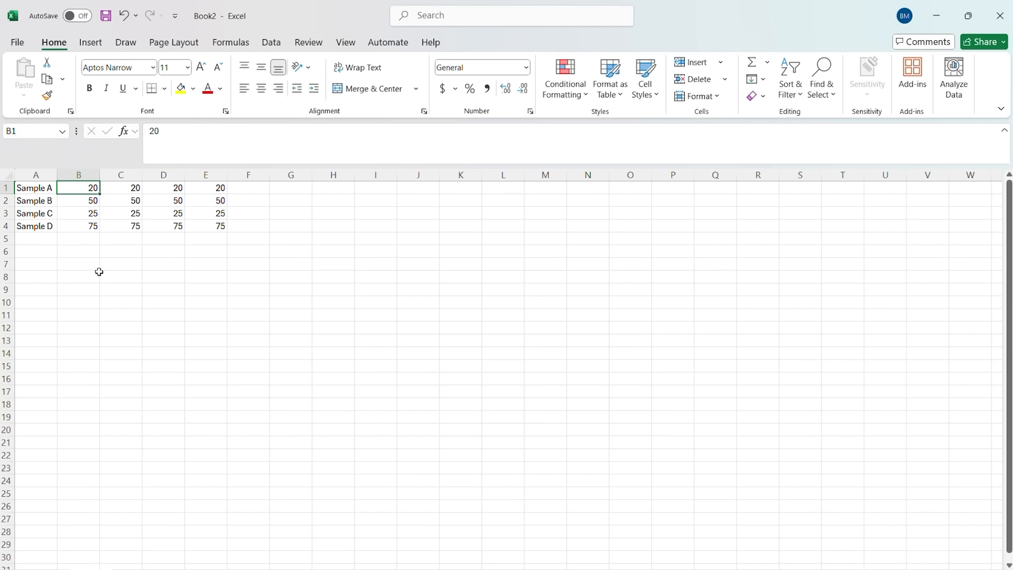
- Add up column B's values in cell B5 with the formula =SUM(B1:B4)
double_click(73, 239)
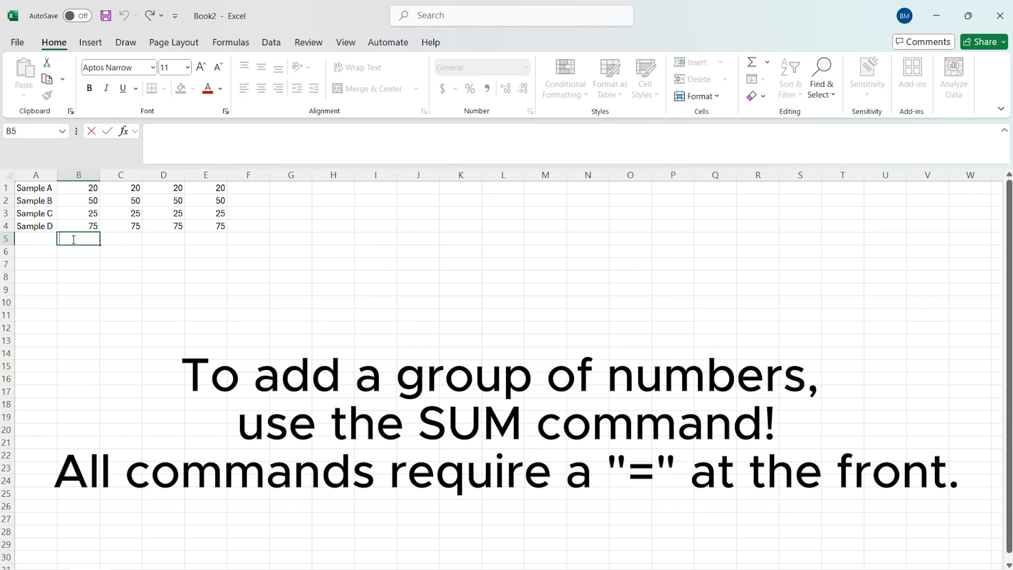
text(=SUM)
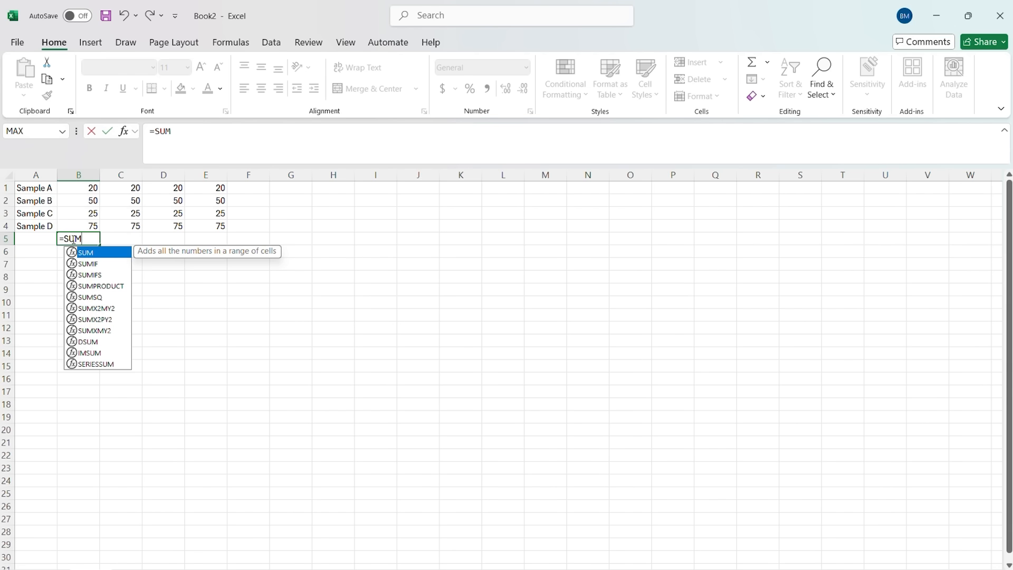
text(()
drag(74, 189, 75, 221)
click(75, 222)
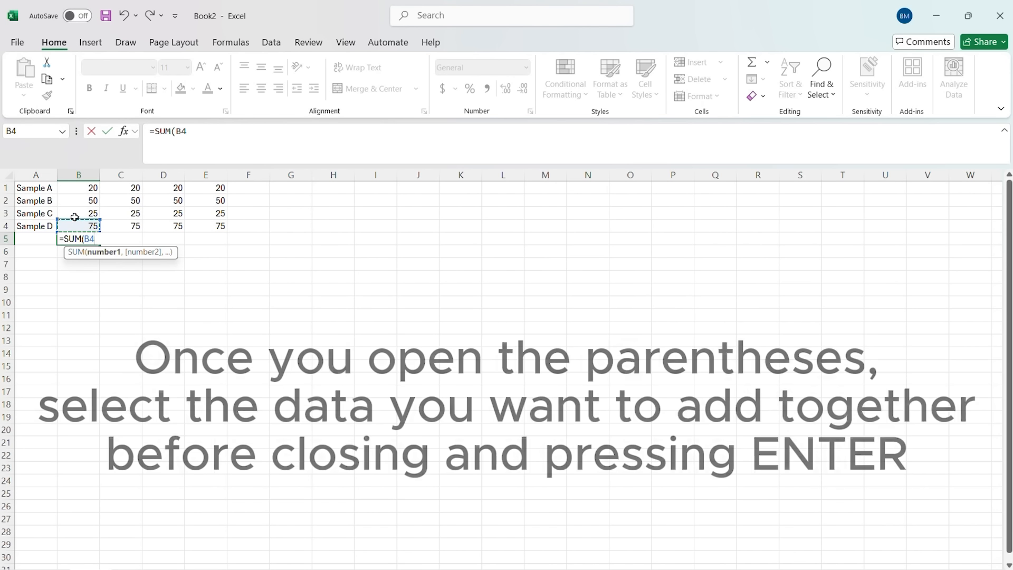
click(78, 188)
drag(78, 189, 73, 225)
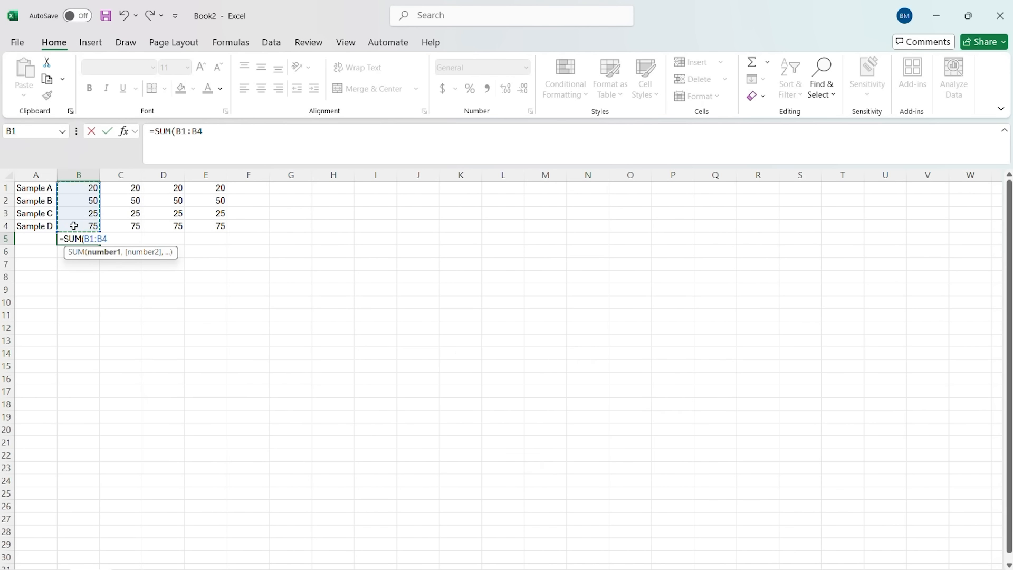
text())
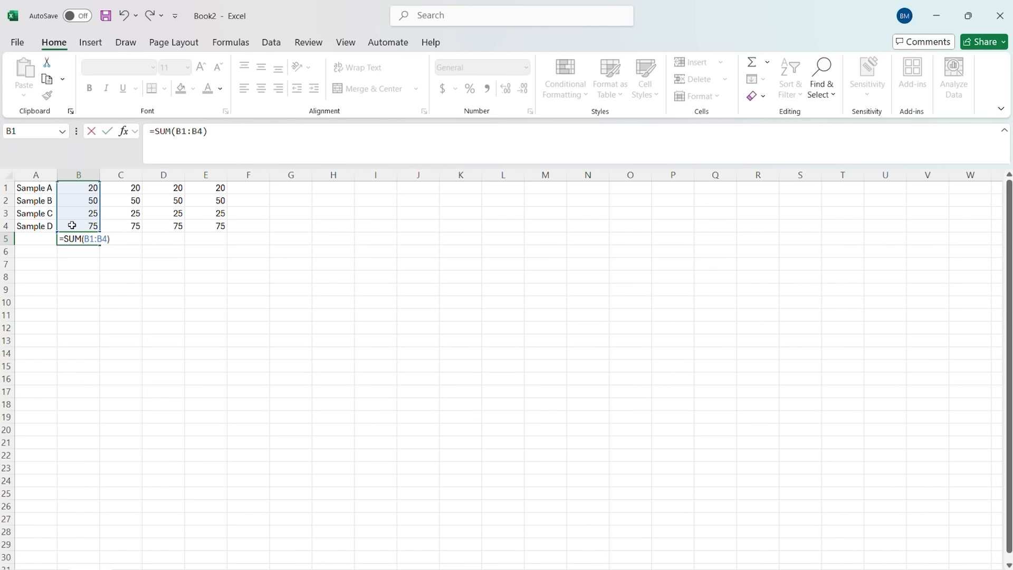
key(Return)
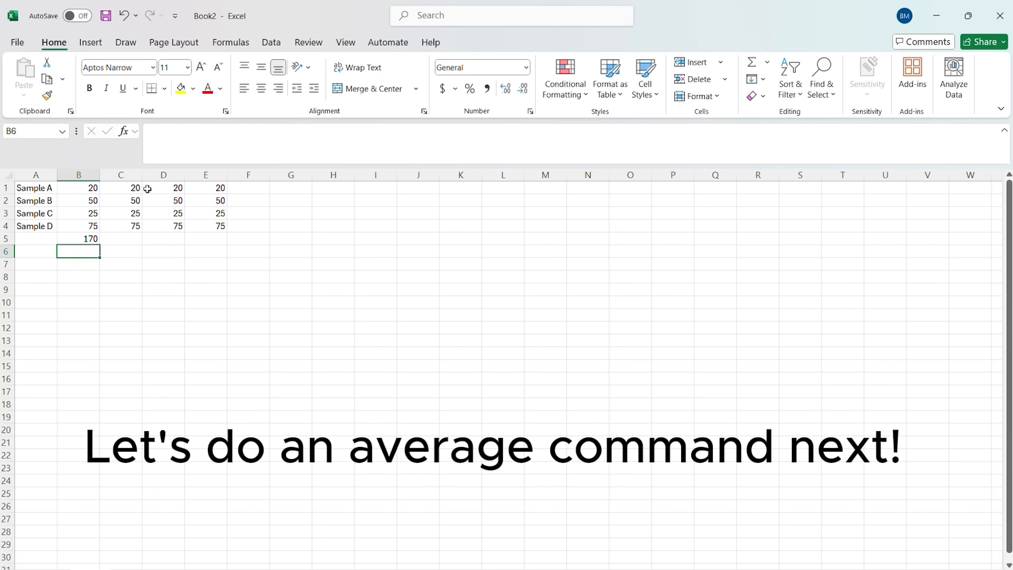
- Calculate the average of column C's values in cell C5 with the formula =AVERAGE(C1:C4)
drag(133, 186, 134, 227)
double_click(123, 238)
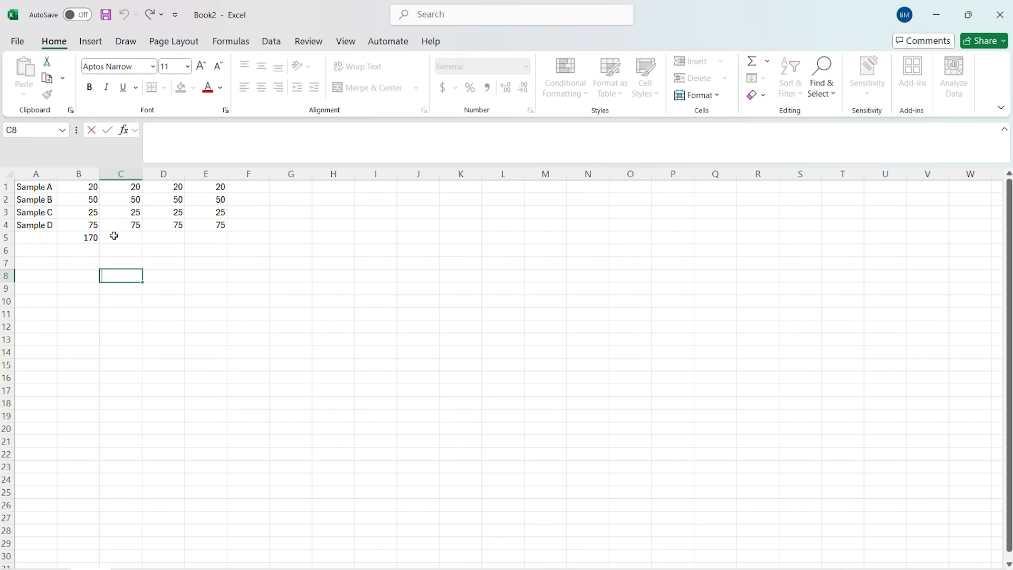
click(113, 235)
double_click(113, 235)
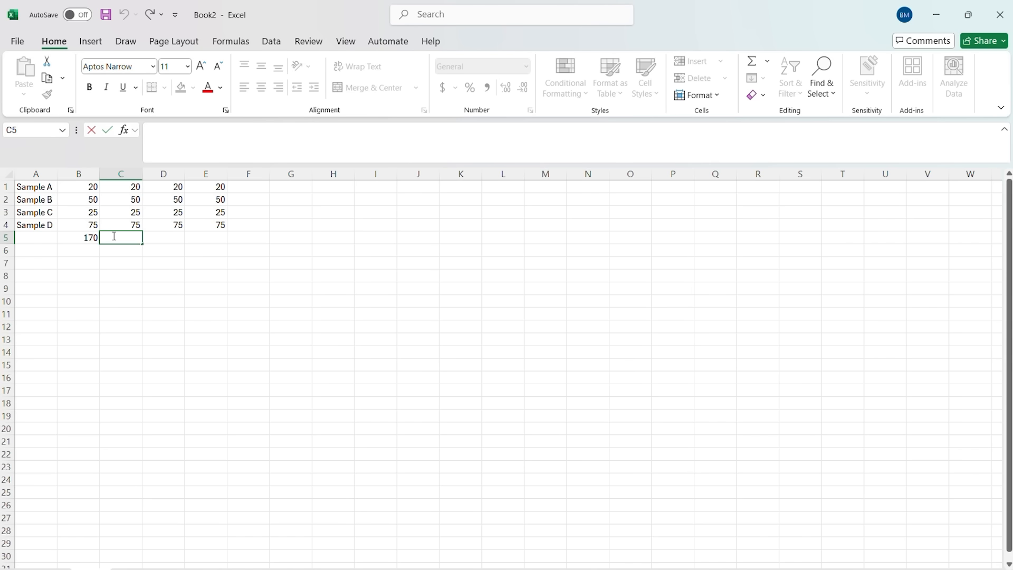
text(=AVERAG)
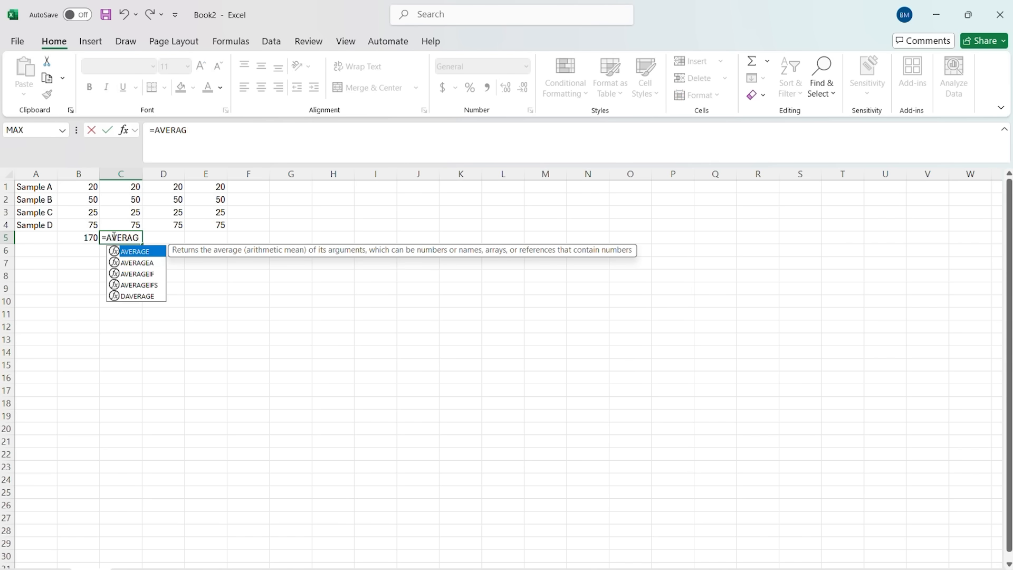
text(E()
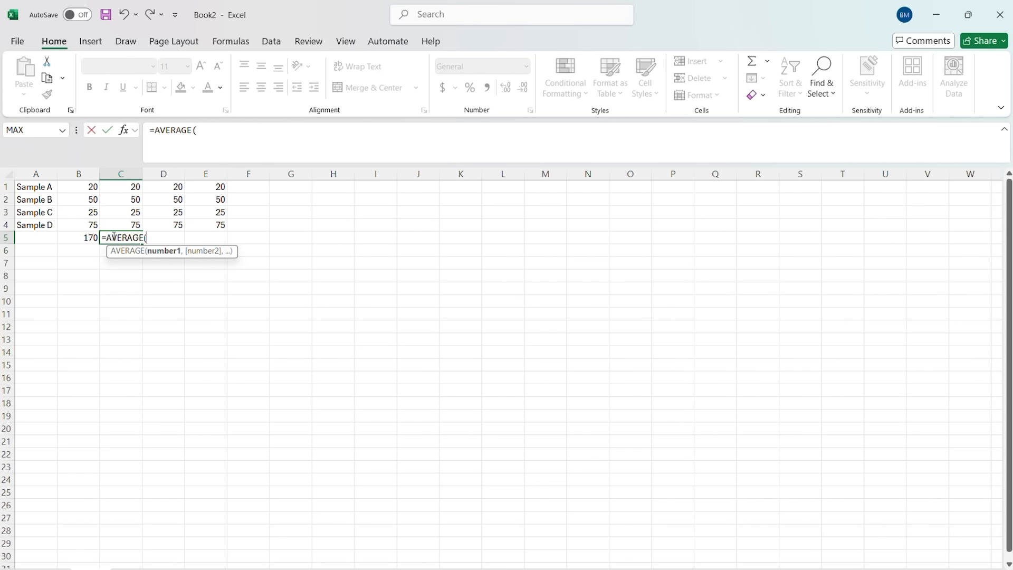
drag(118, 188, 121, 221)
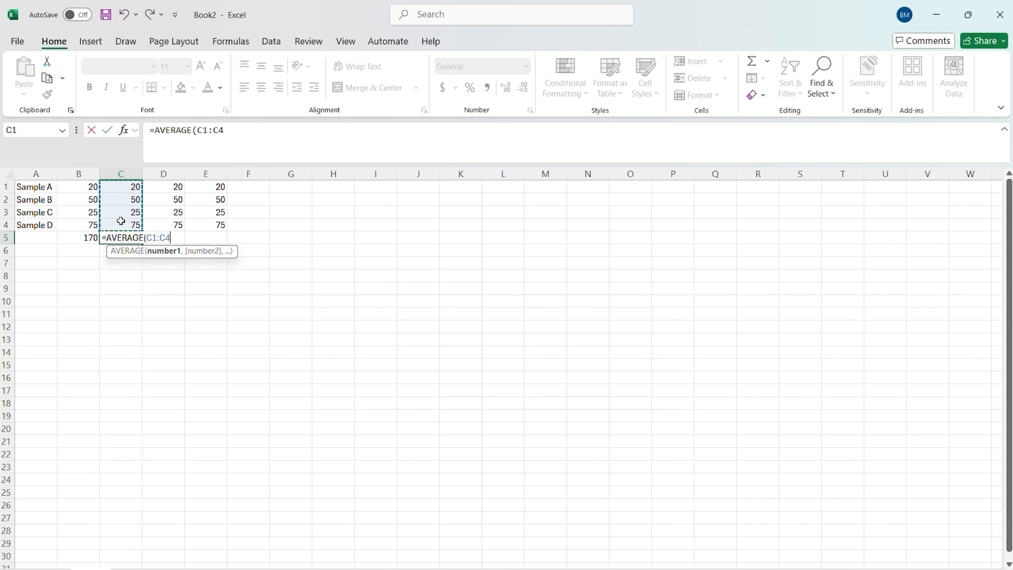
text())
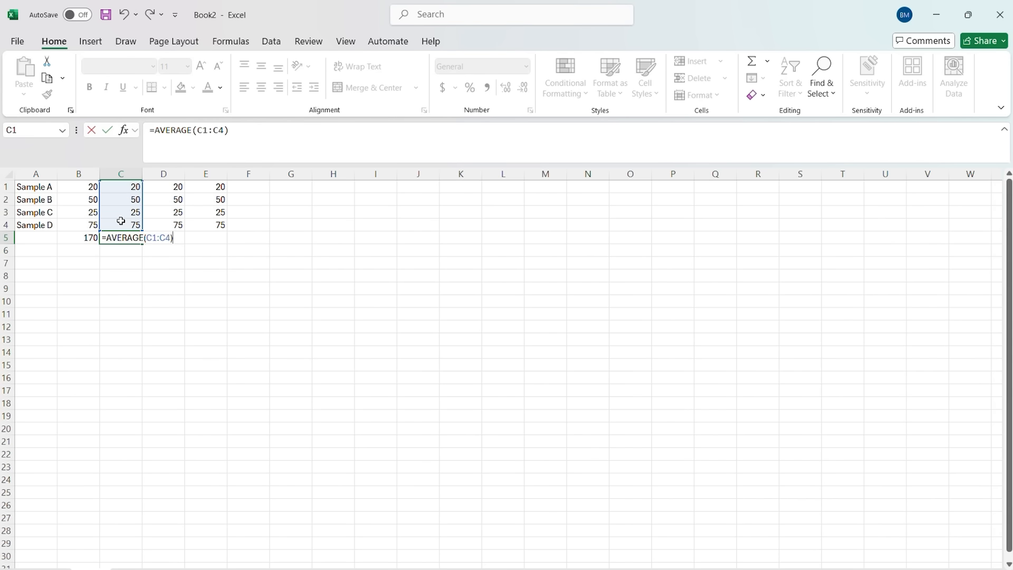
key(Return)
click(123, 240)
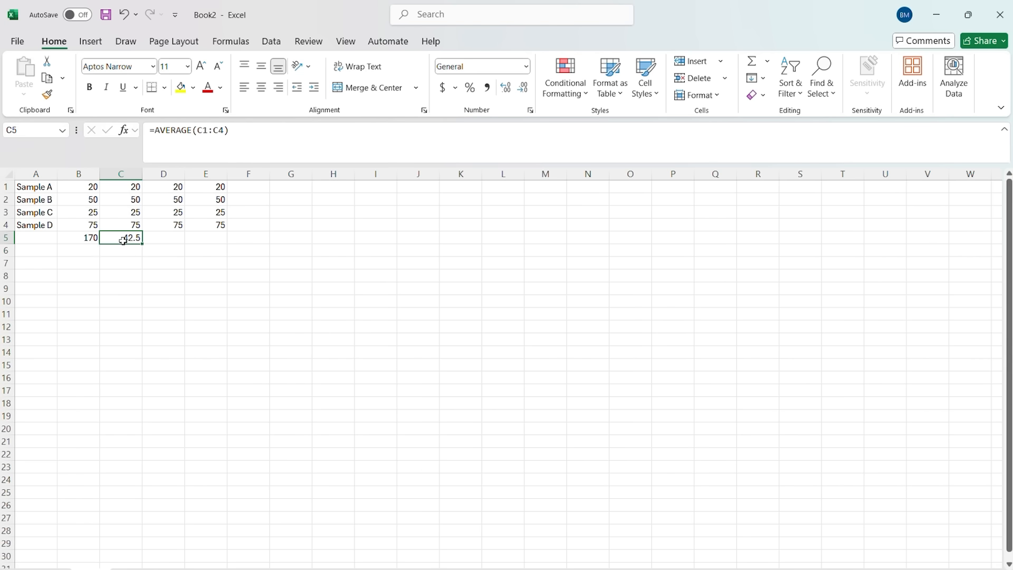
- Find the largest value of column D in cell D5 with the formula =MAX(D1:D4)
drag(173, 188, 173, 224)
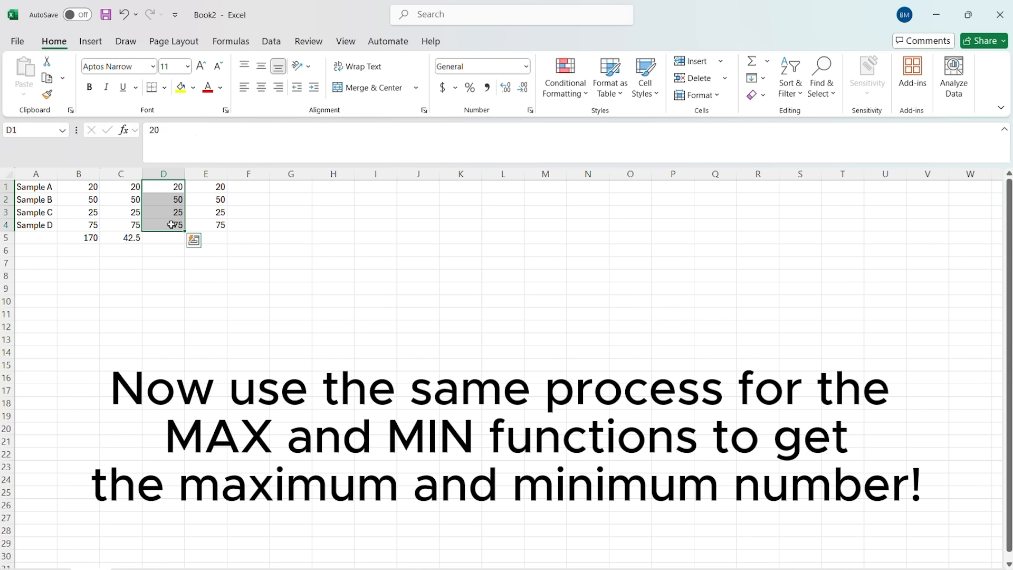
click(161, 239)
double_click(161, 239)
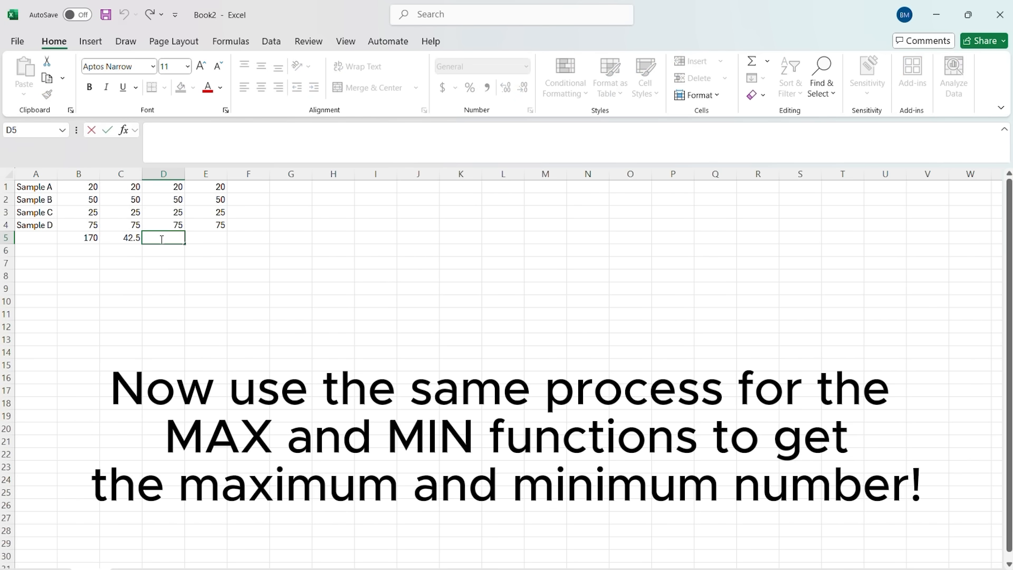
text(=)
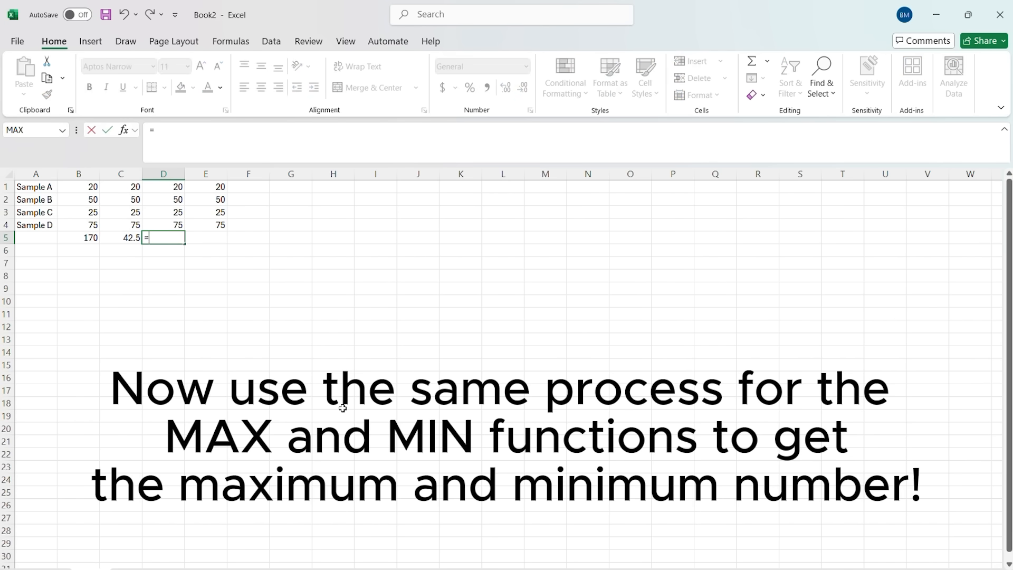
text(max)
key(Tab)
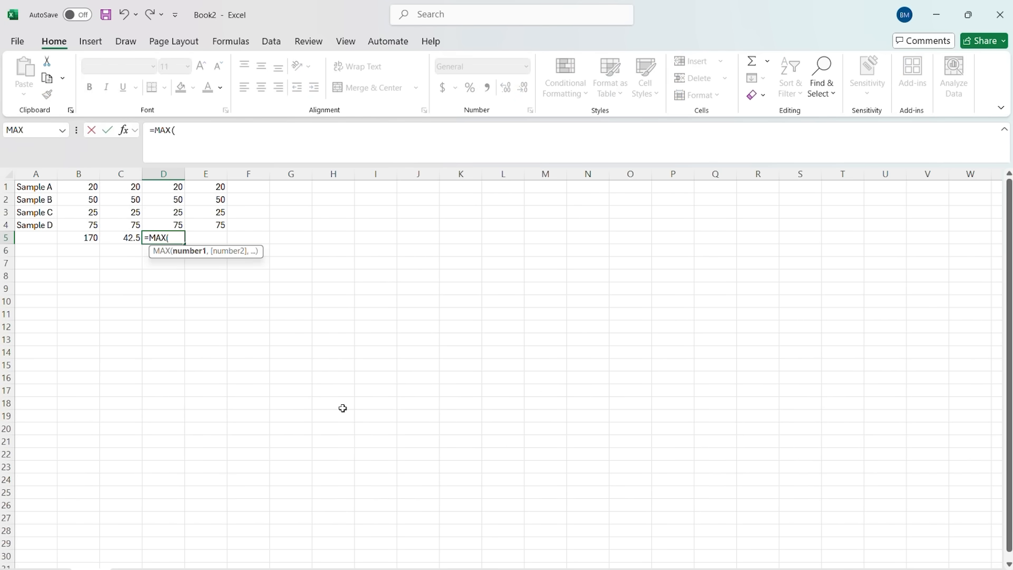
drag(164, 188, 173, 222)
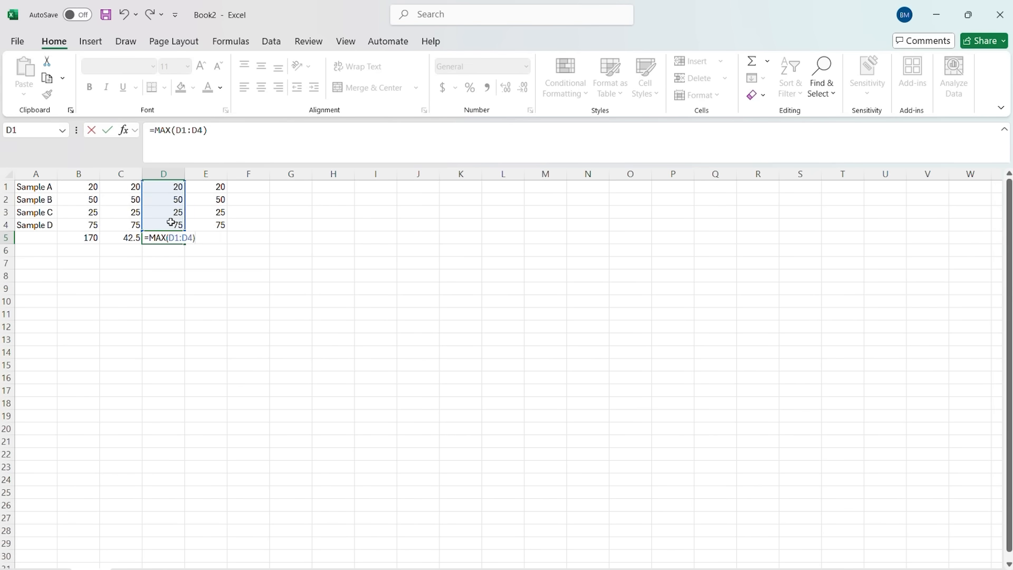
key(Return)
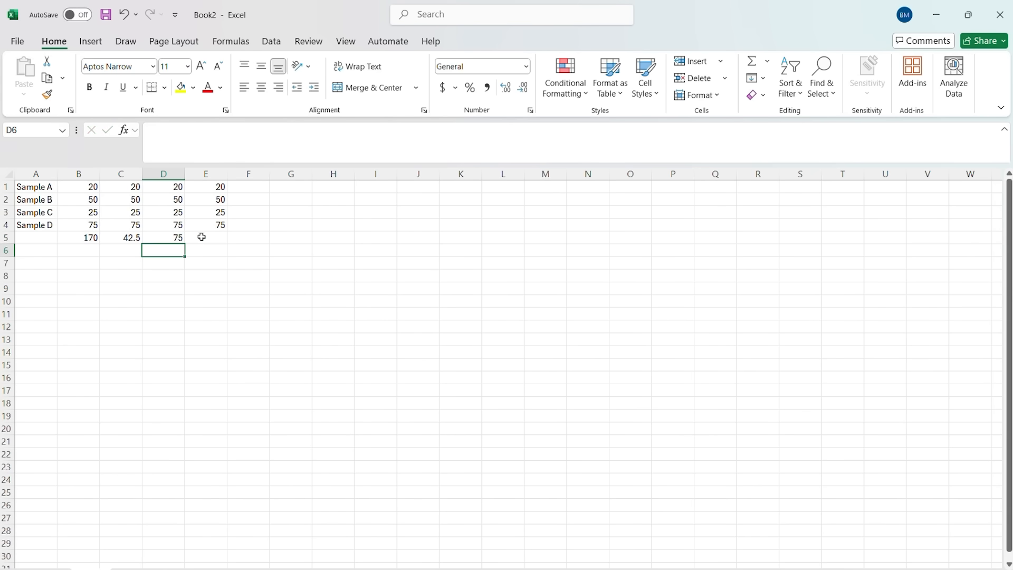
- Find the smallest value of column E in cell E5 with the formula =MIN(E1:E4)
click(210, 187)
drag(209, 188, 208, 224)
click(199, 240)
double_click(200, 240)
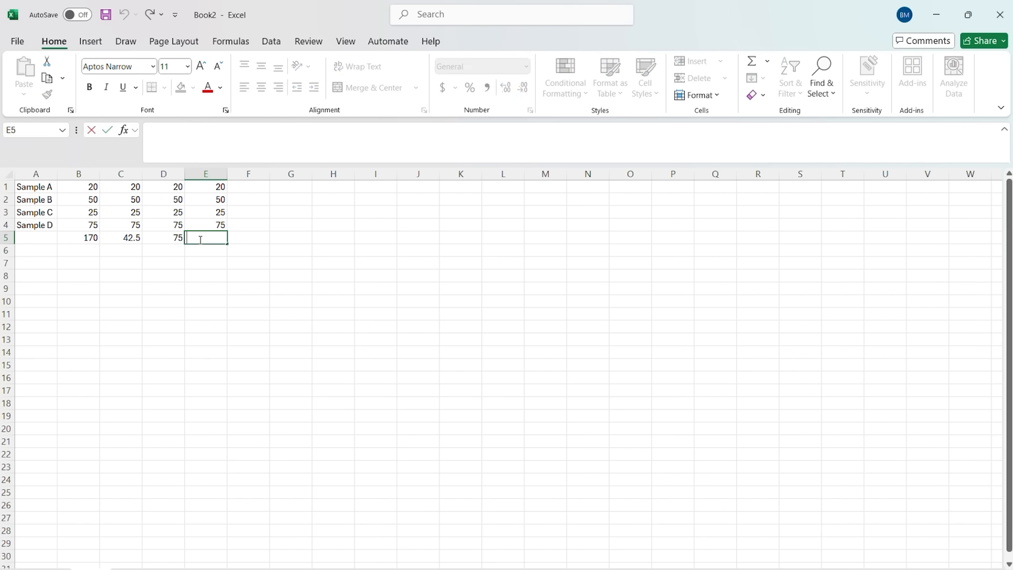
text(=MIN()
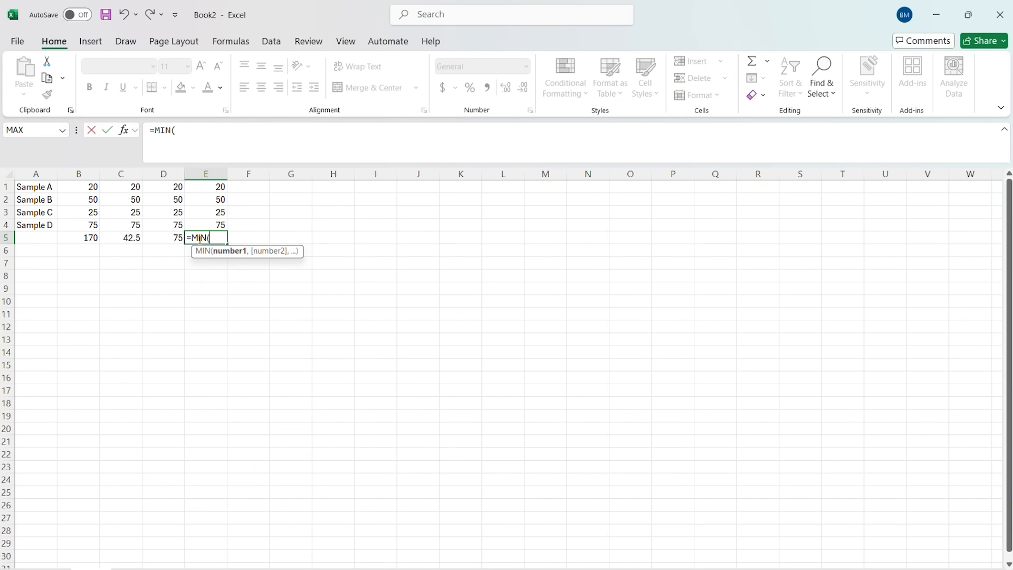
drag(209, 187, 215, 222)
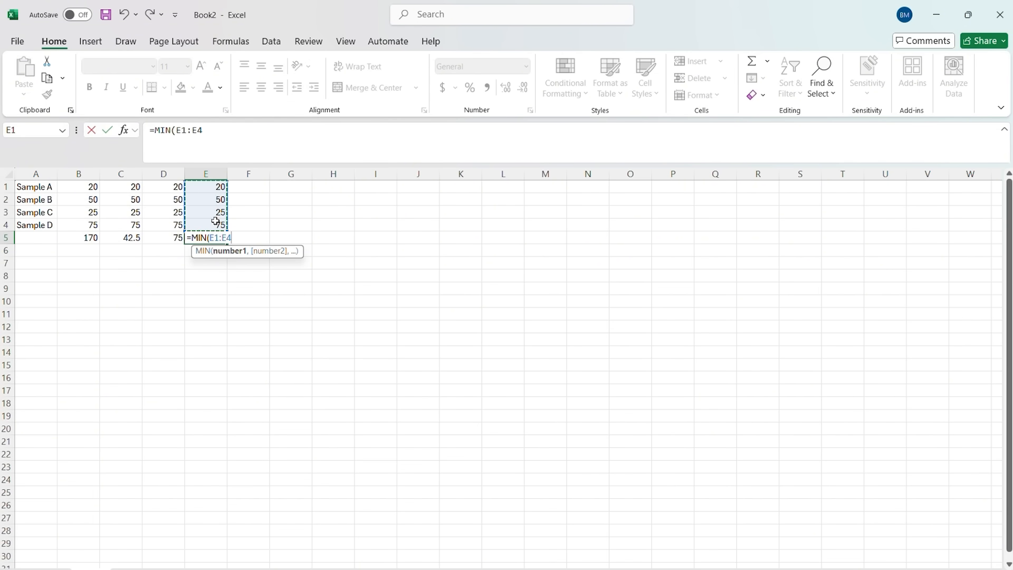
text())
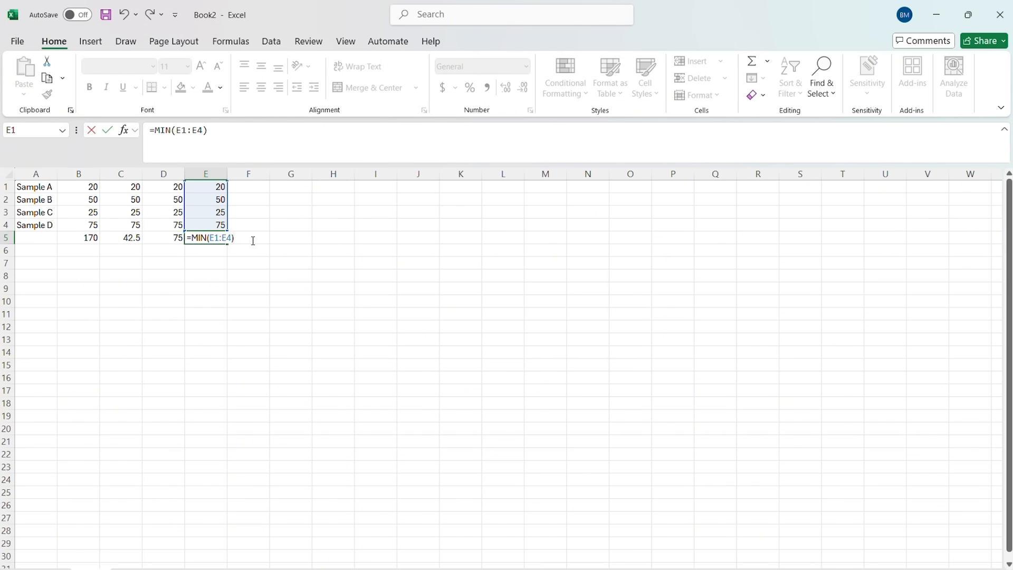
key(Return)
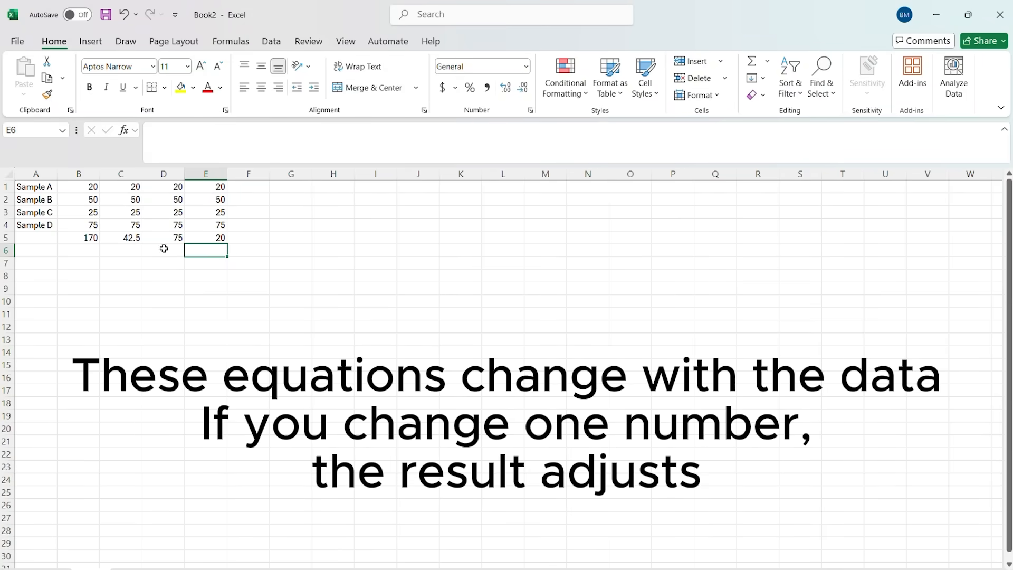
- Change the value in cell B1 to 30
double_click(93, 187)
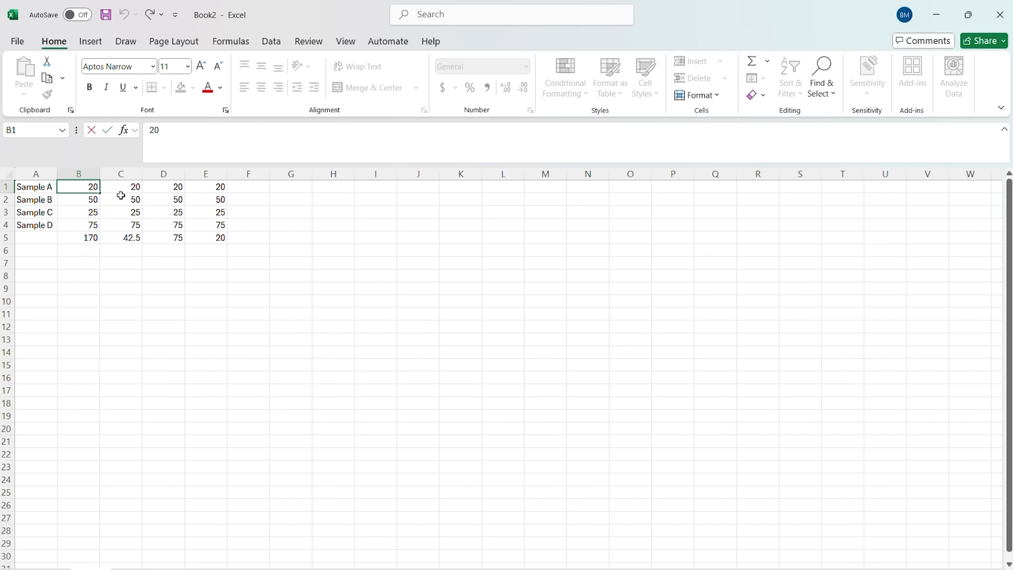
key(BackSpace)
text(30)
key(Return)
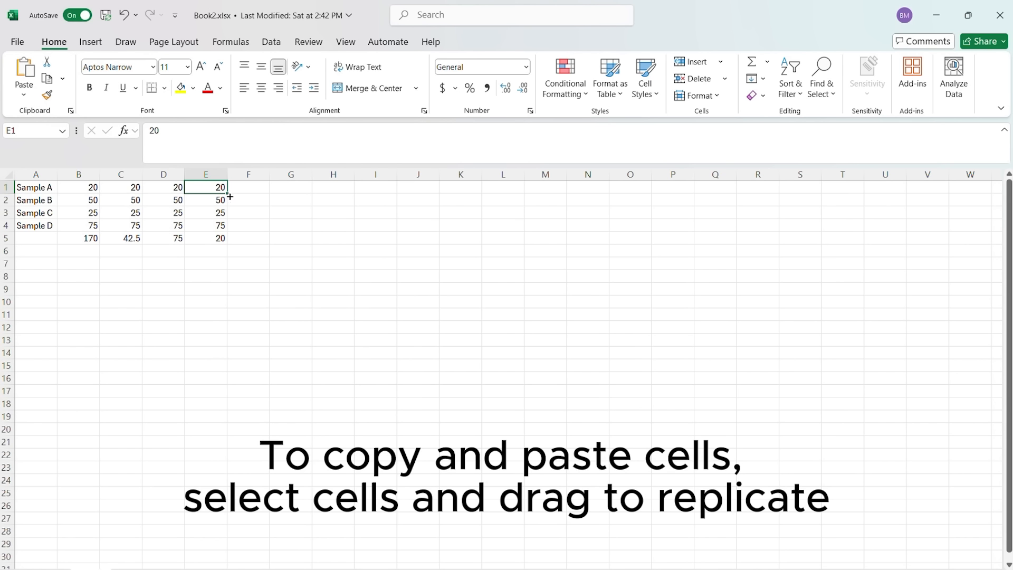
- Replicate the value of cell E1 into the adjacent cells with AutoFill
drag(214, 189, 265, 234)
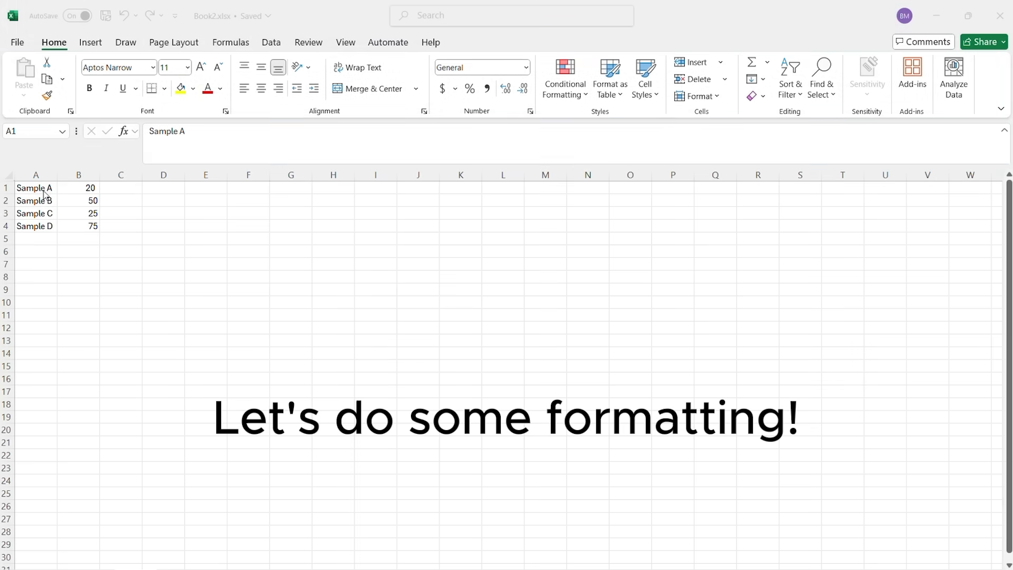
- Make the Sample A label in A1 bold and the Sample B label in A2 italic
click(44, 189)
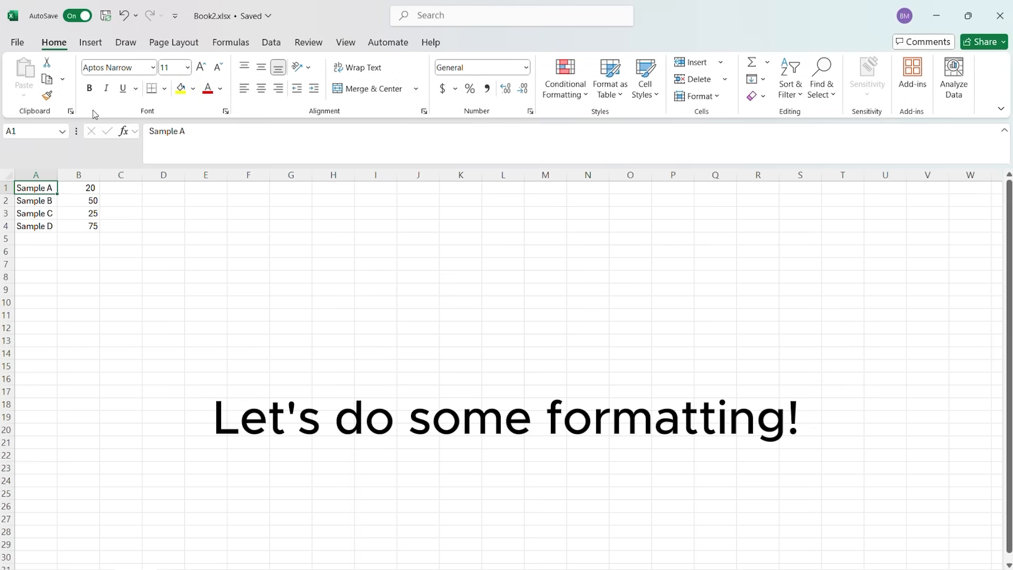
click(91, 92)
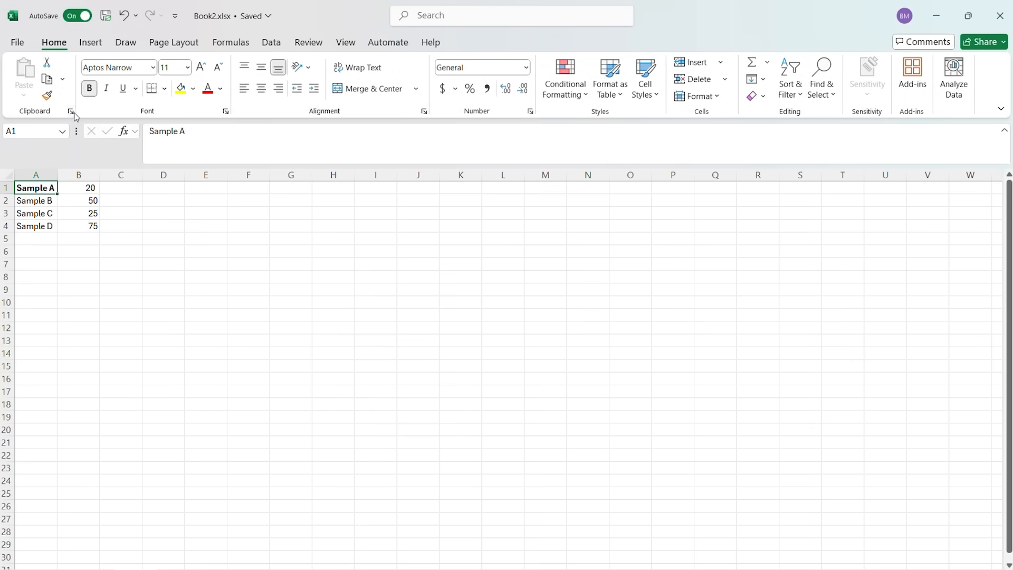
click(37, 202)
click(107, 90)
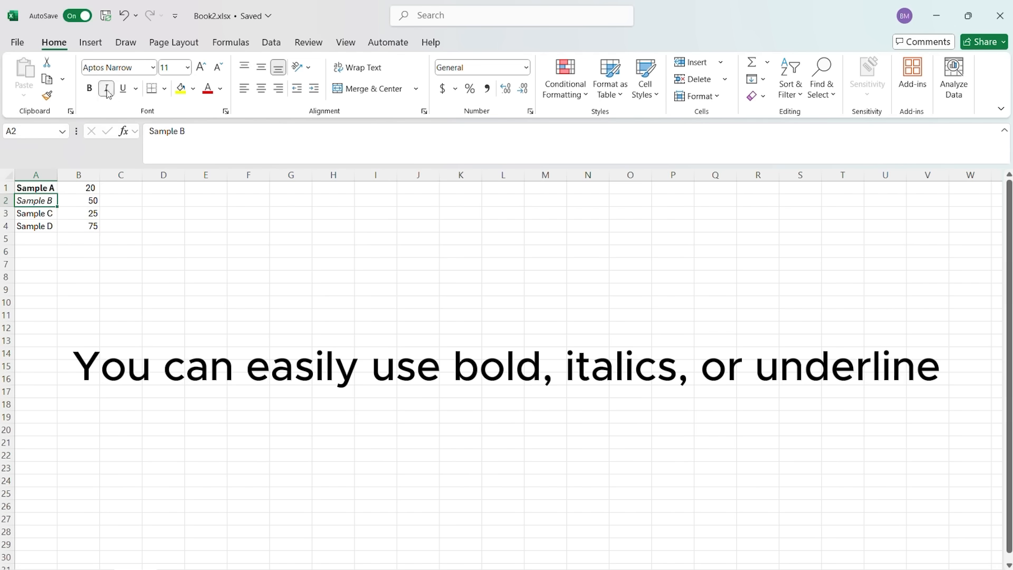
- Underline the Sample C label in A3, and make Sample D in A4 bold, italic and underlined
click(35, 214)
click(123, 88)
click(47, 226)
click(90, 89)
click(107, 90)
click(123, 88)
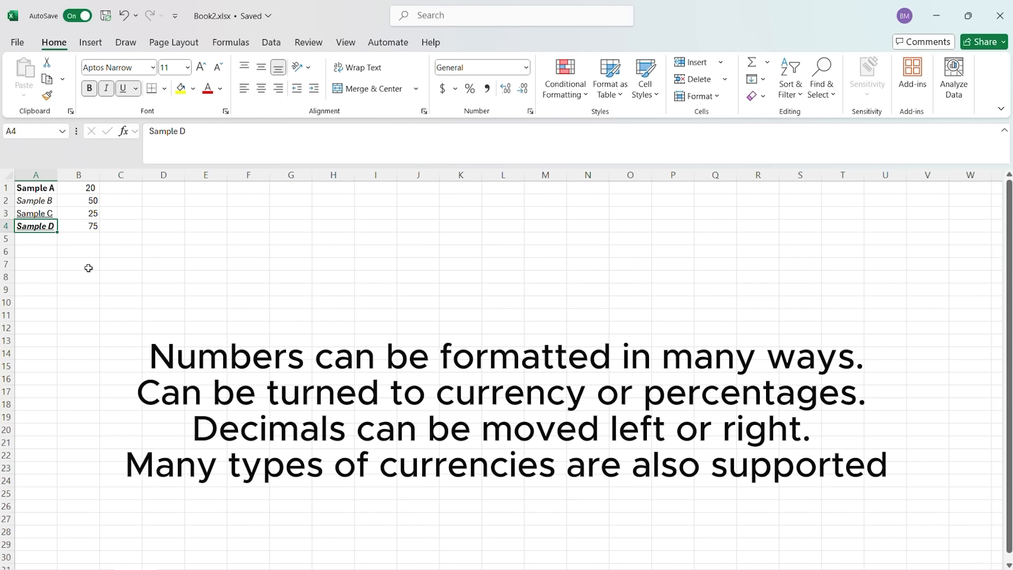
- Format cell B1 as a dollar accounting amount and cell B2 as a percentage
click(95, 187)
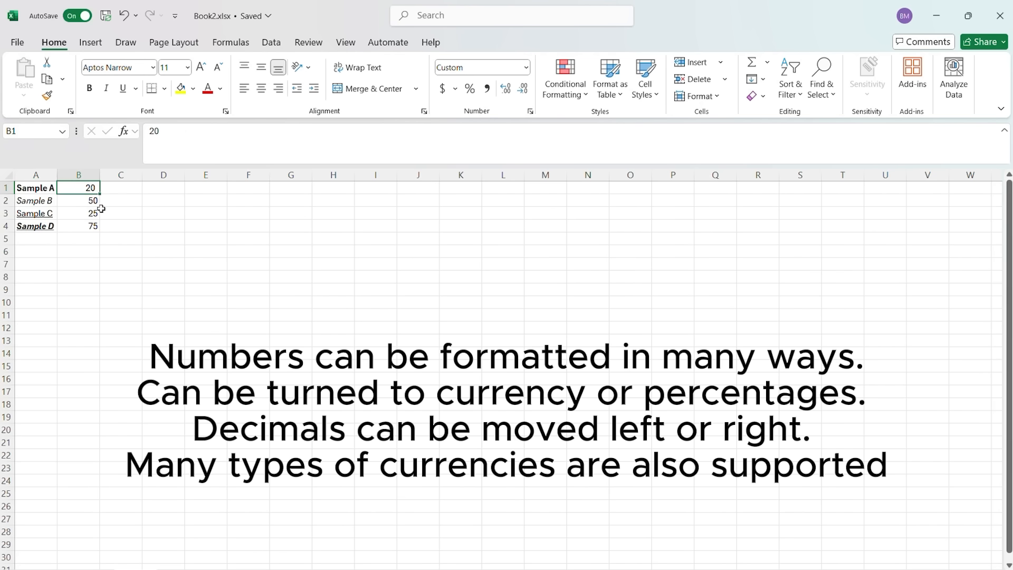
click(443, 90)
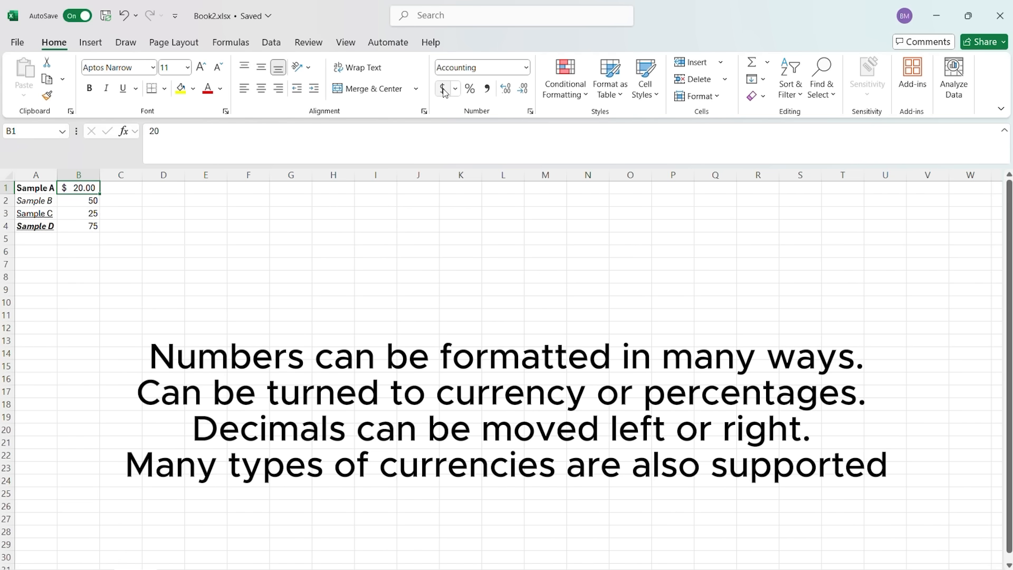
click(87, 200)
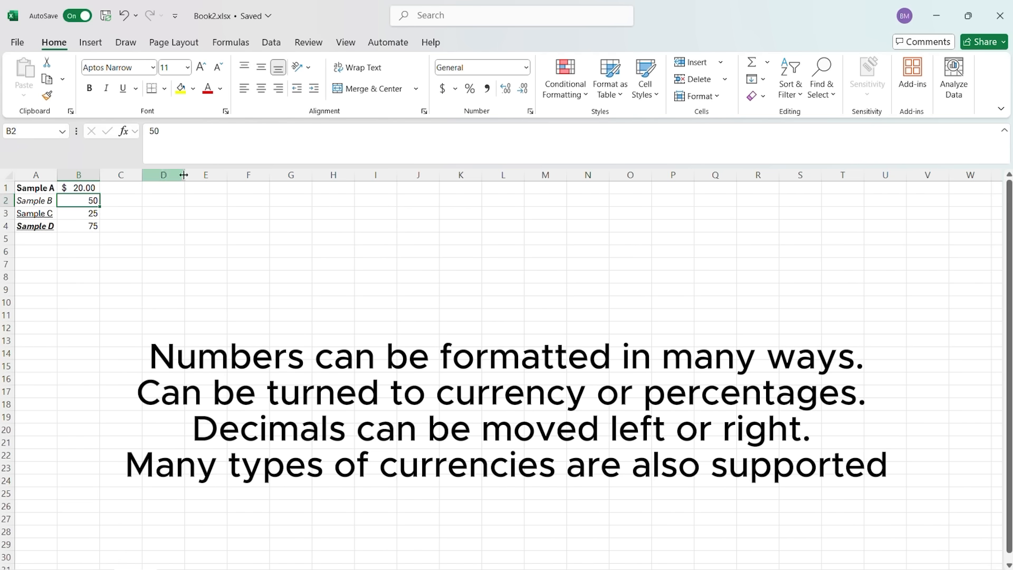
click(469, 89)
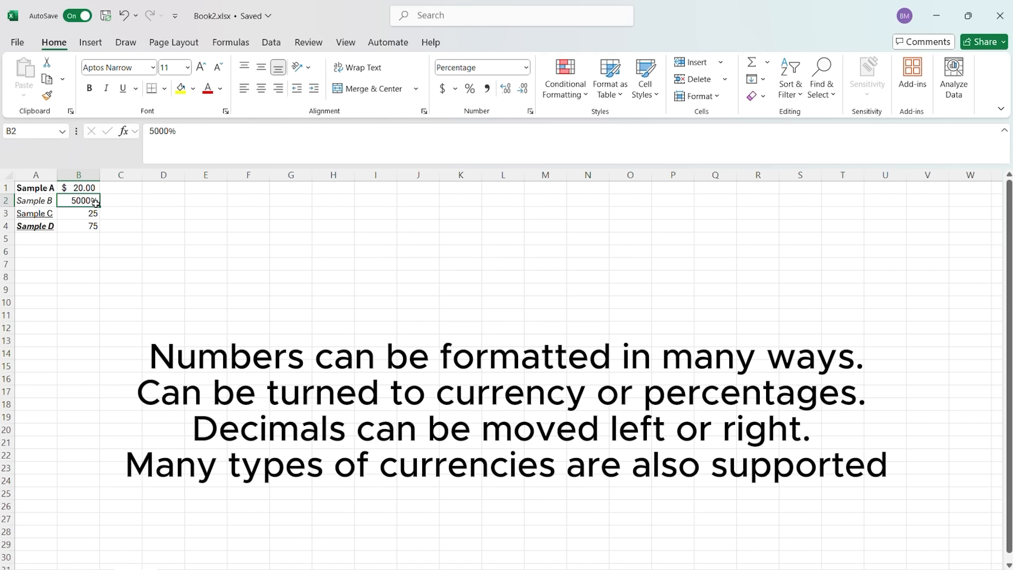
- Increase the number of decimals in cell B3 to four
click(91, 215)
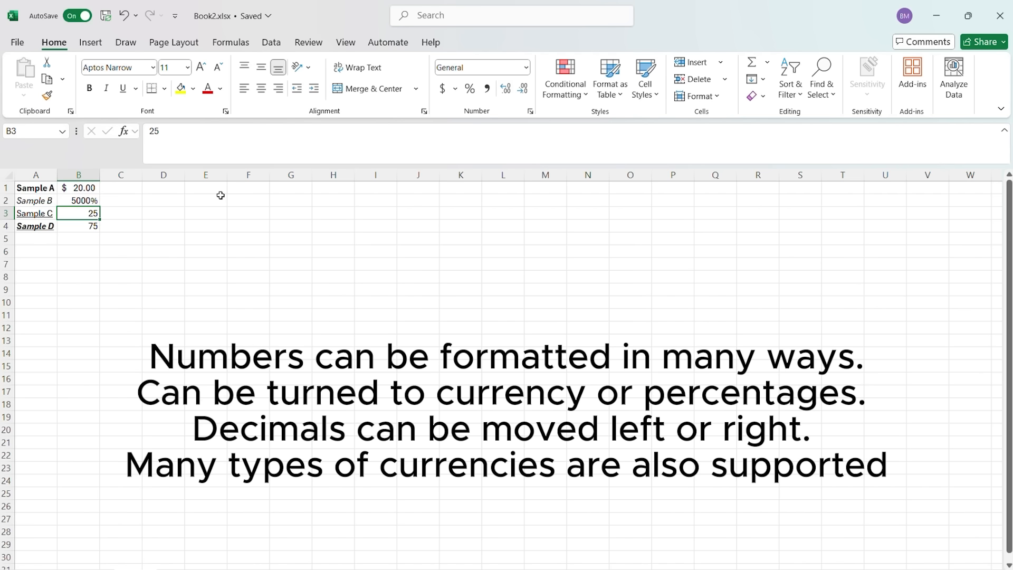
click(505, 92)
click(505, 93)
click(505, 94)
click(505, 94)
- Apply the £ English (United Kingdom) accounting format to cell B4
click(92, 227)
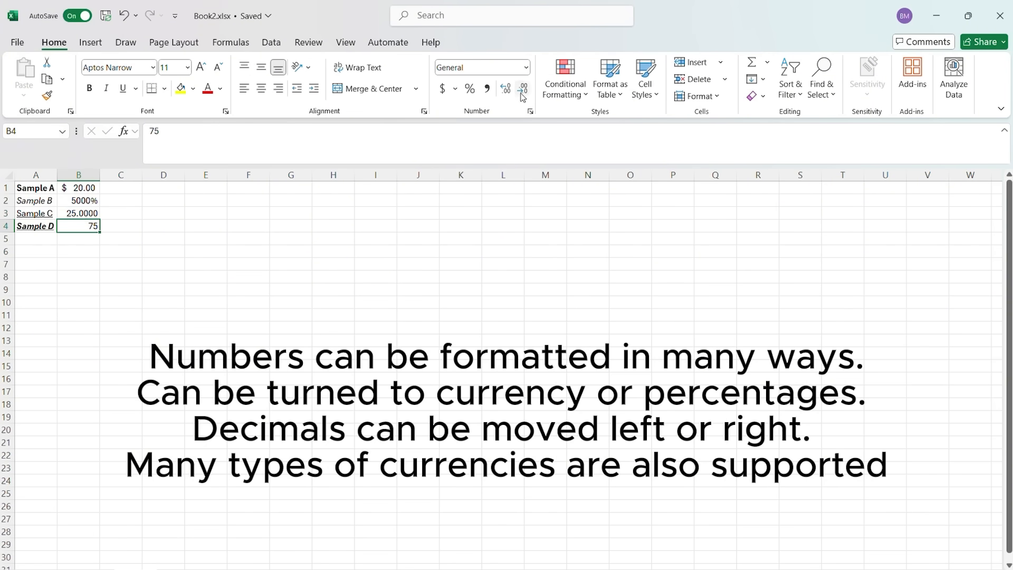
click(455, 88)
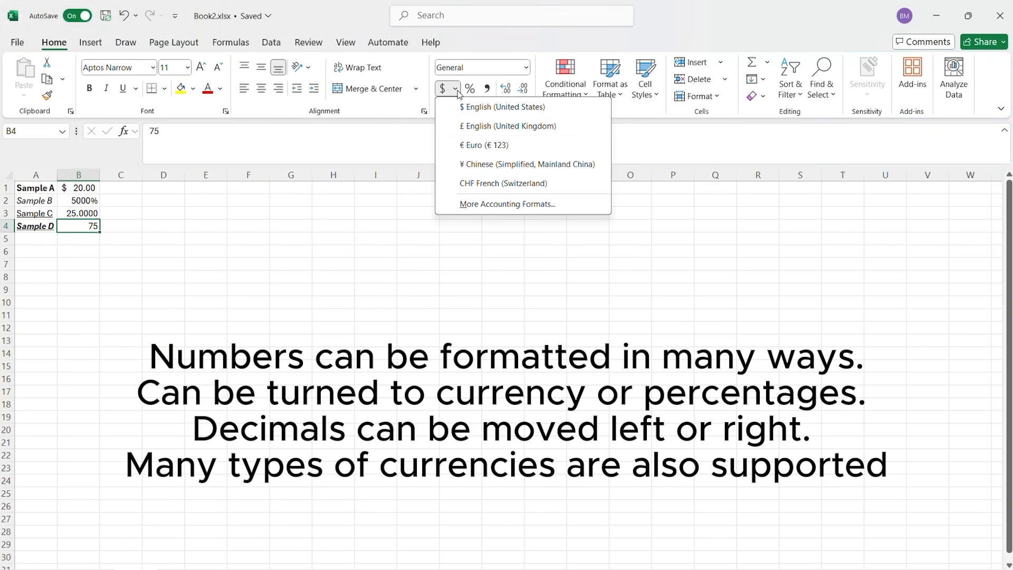
click(483, 127)
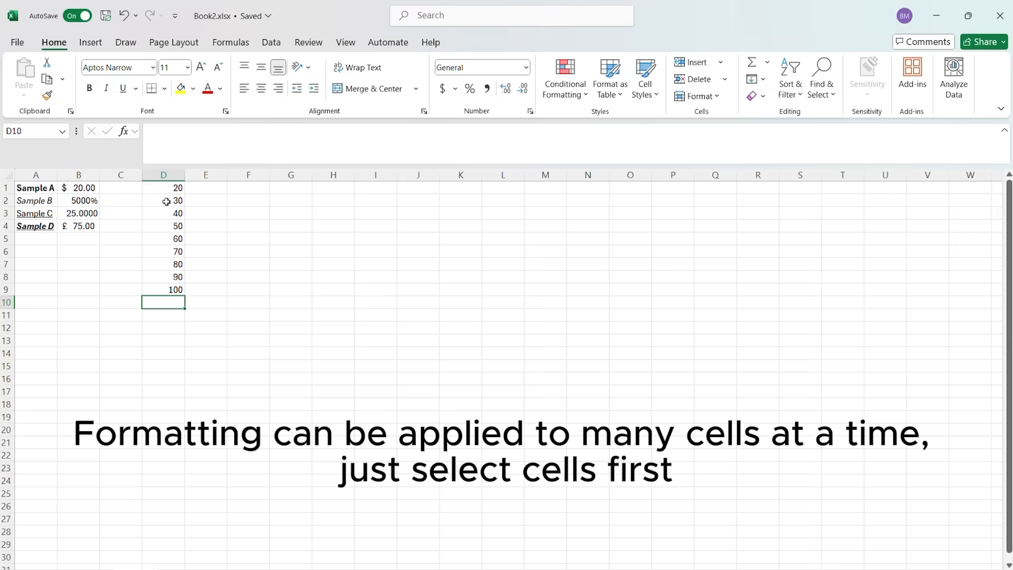
- Format D1:D9 as dollar accounting amounts with four decimals, and make them bold and underlined
drag(165, 187, 167, 289)
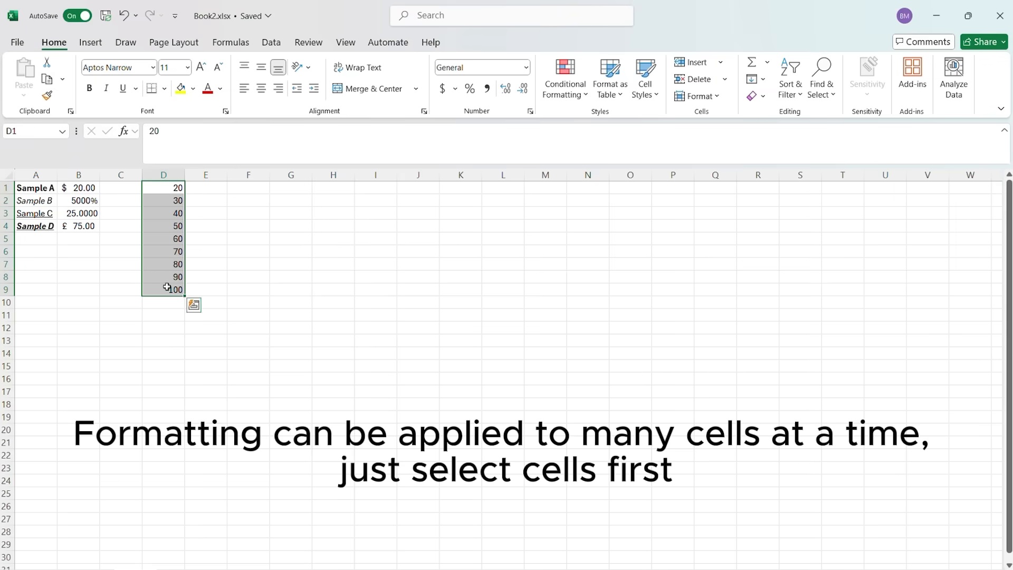
click(443, 89)
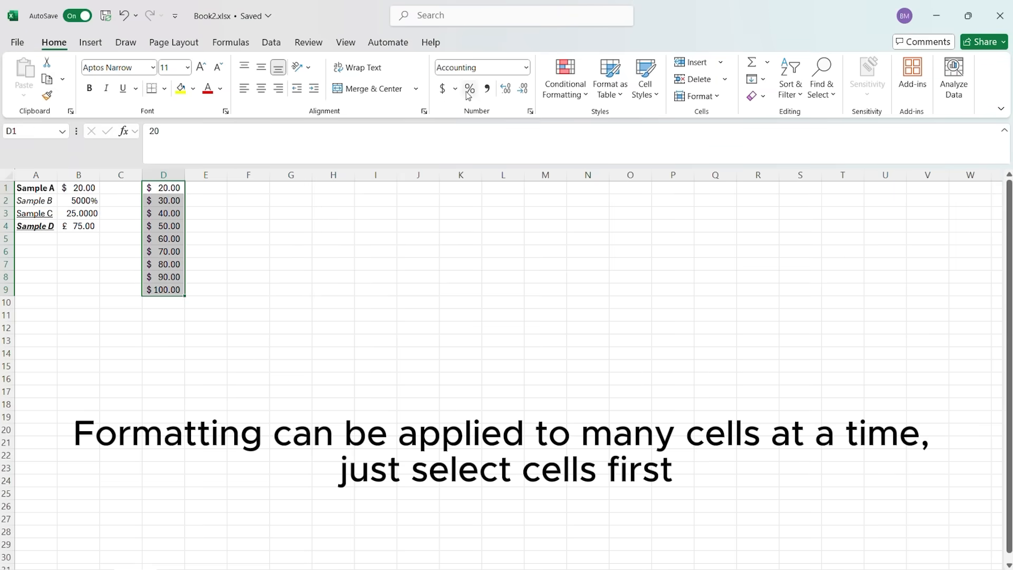
click(506, 90)
click(506, 90)
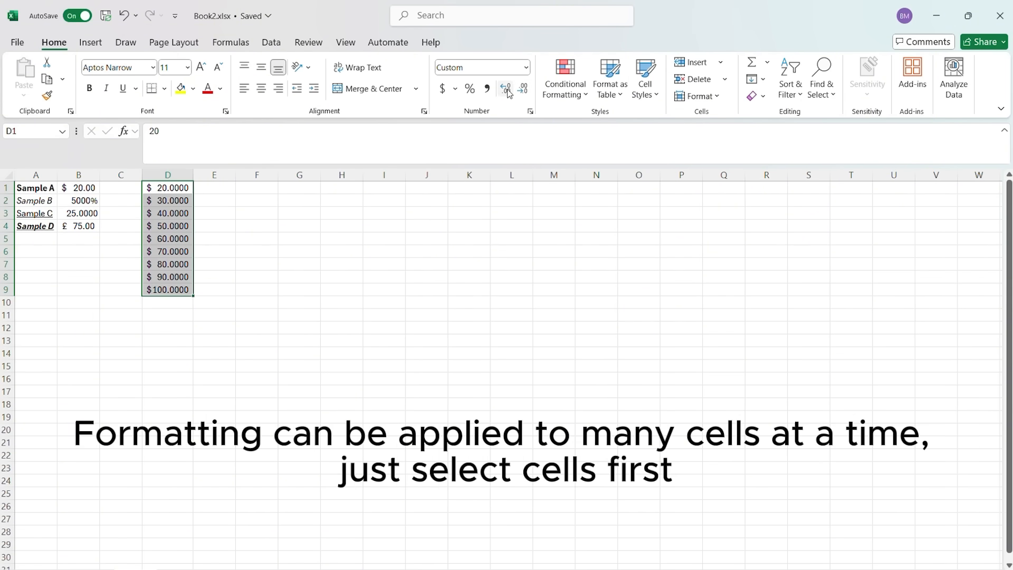
click(90, 88)
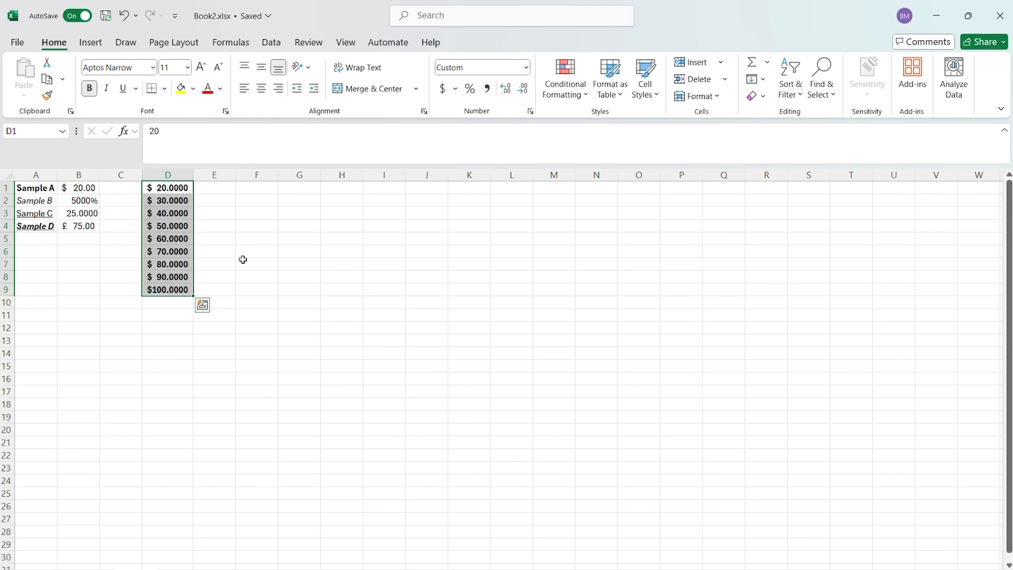
click(123, 93)
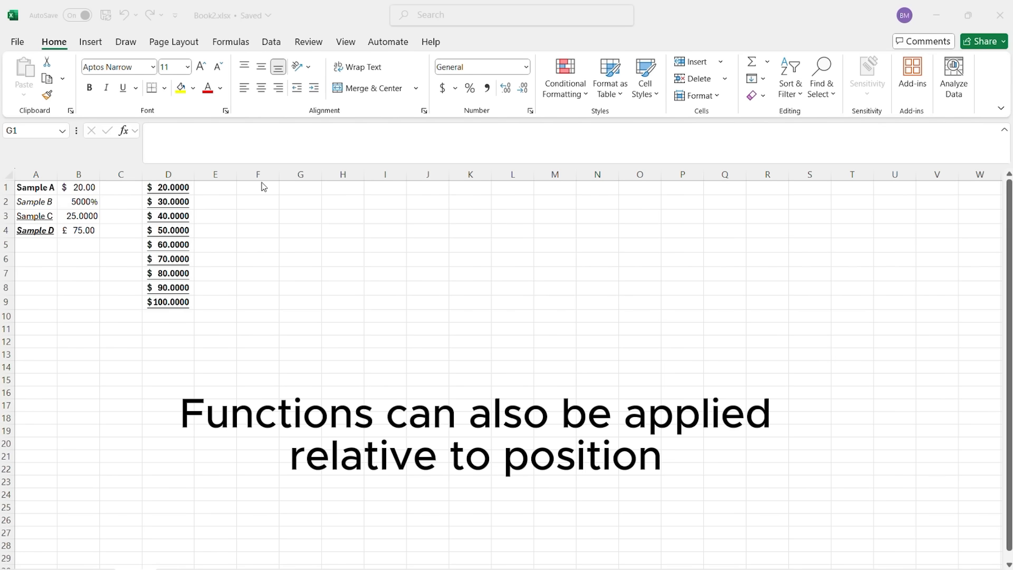
- Enter 1 in cell G1 and the formula =SUM(G1, 1) in cell G2
double_click(259, 184)
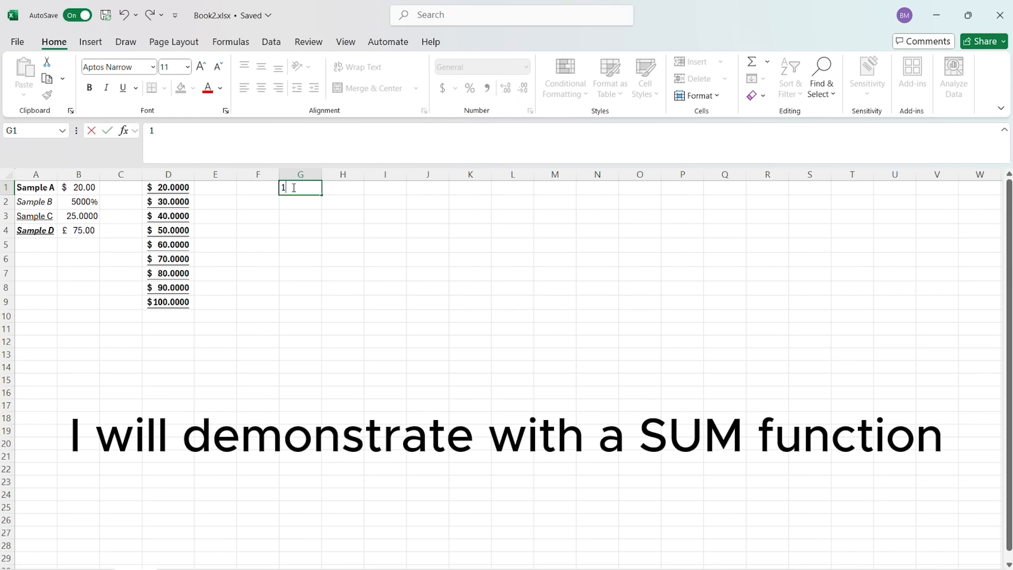
key(Return)
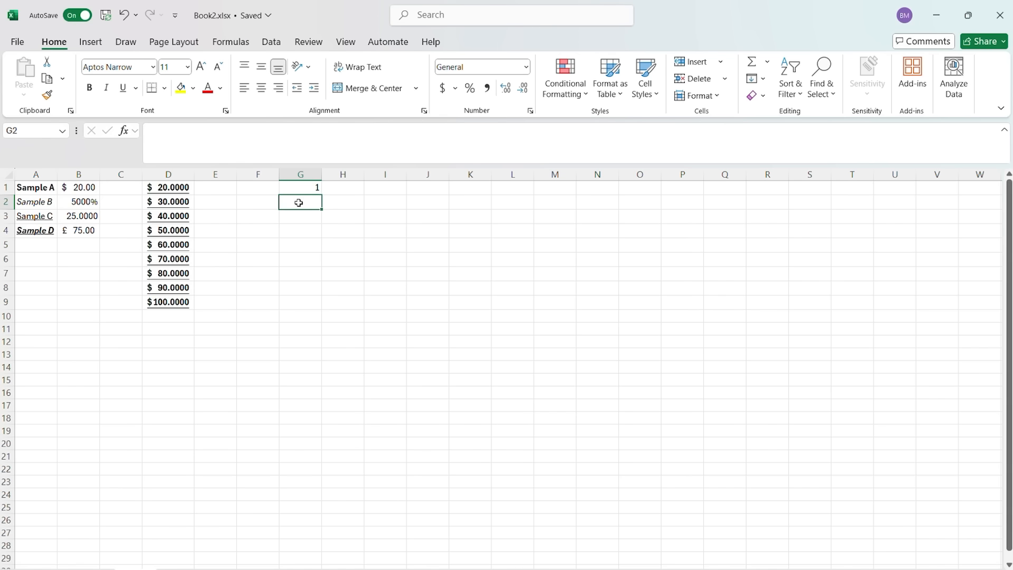
double_click(299, 203)
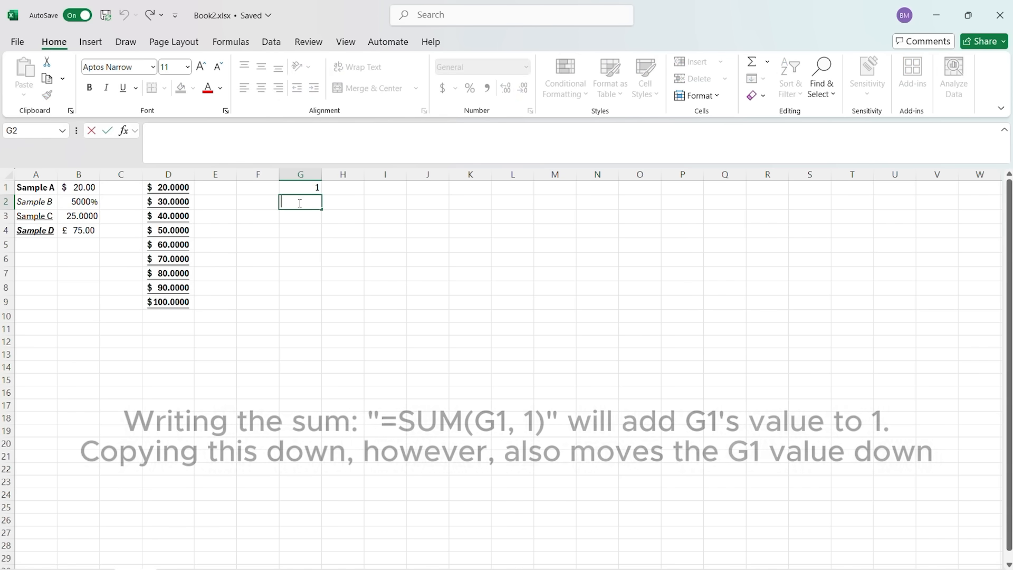
text(=)
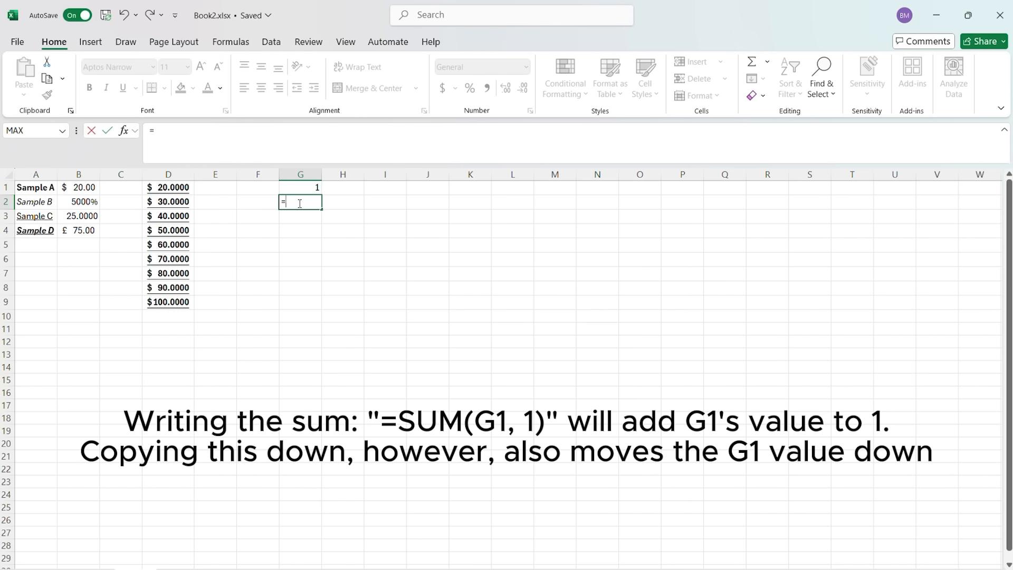
text(SUM()
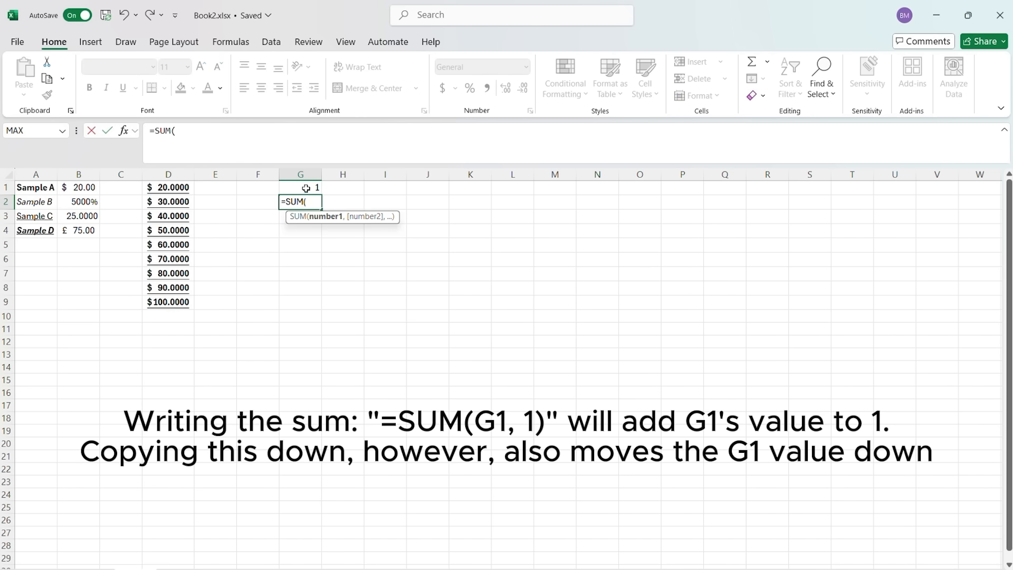
click(317, 188)
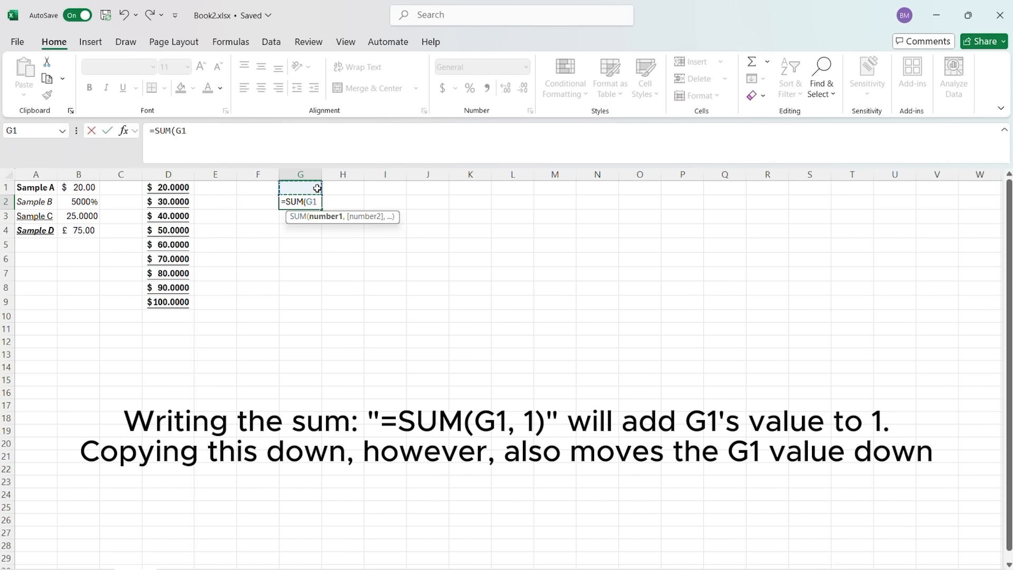
text(,)
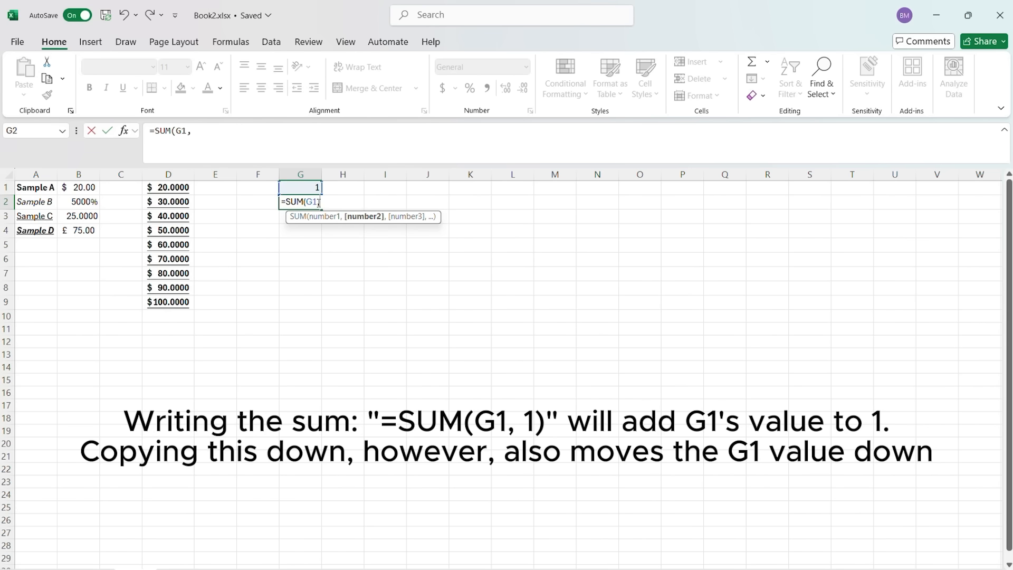
text( 1))
key(Return)
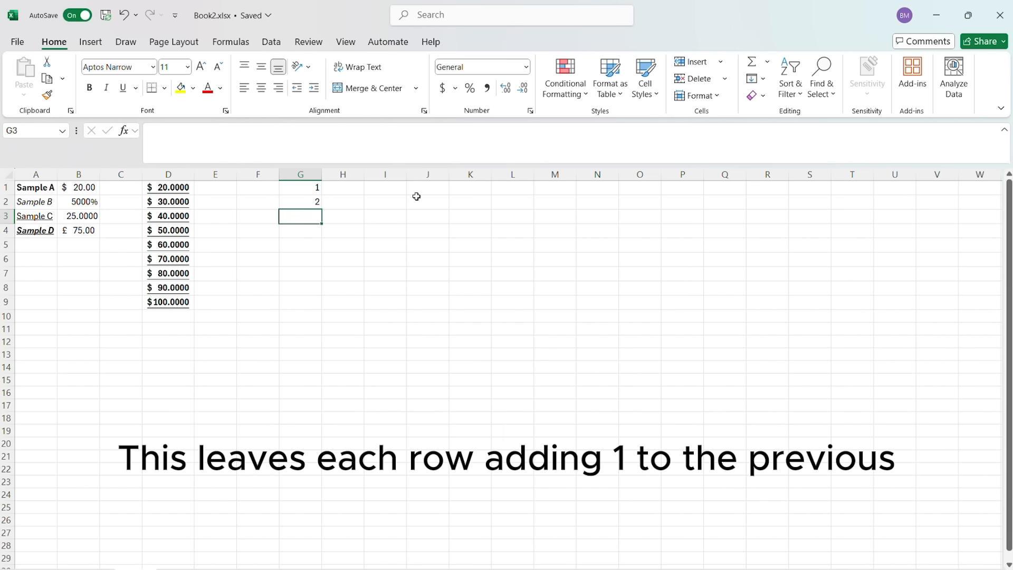
- Fill the SUM formula in G2 down column G to row 16
click(315, 202)
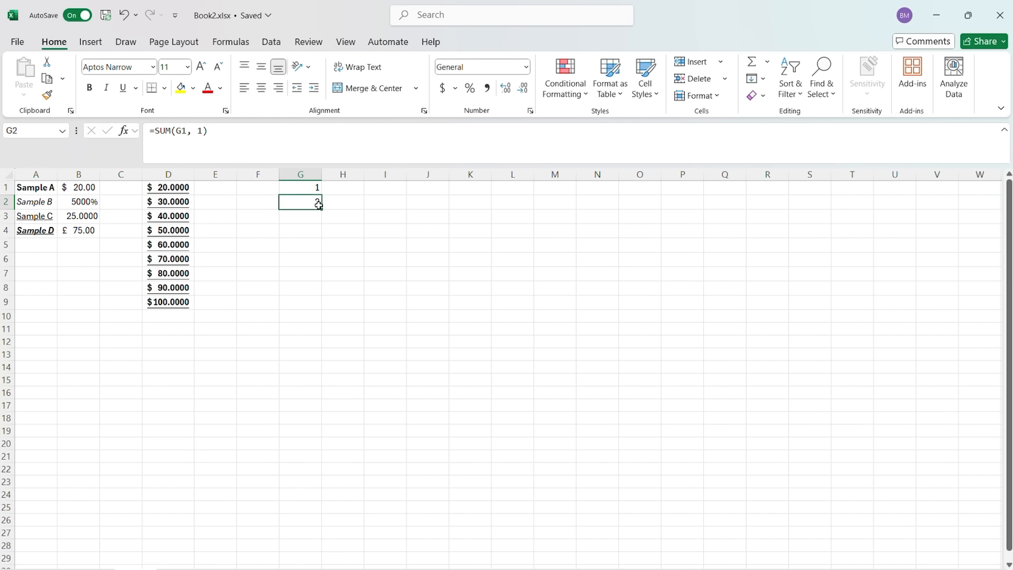
drag(322, 209, 315, 399)
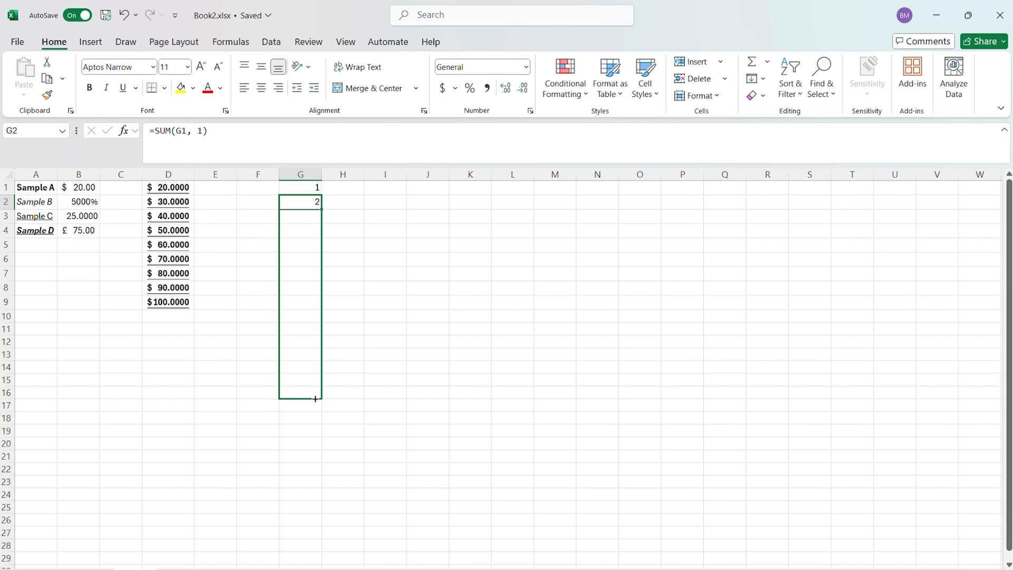
- Enter the starting value 1 in cell H1
click(470, 327)
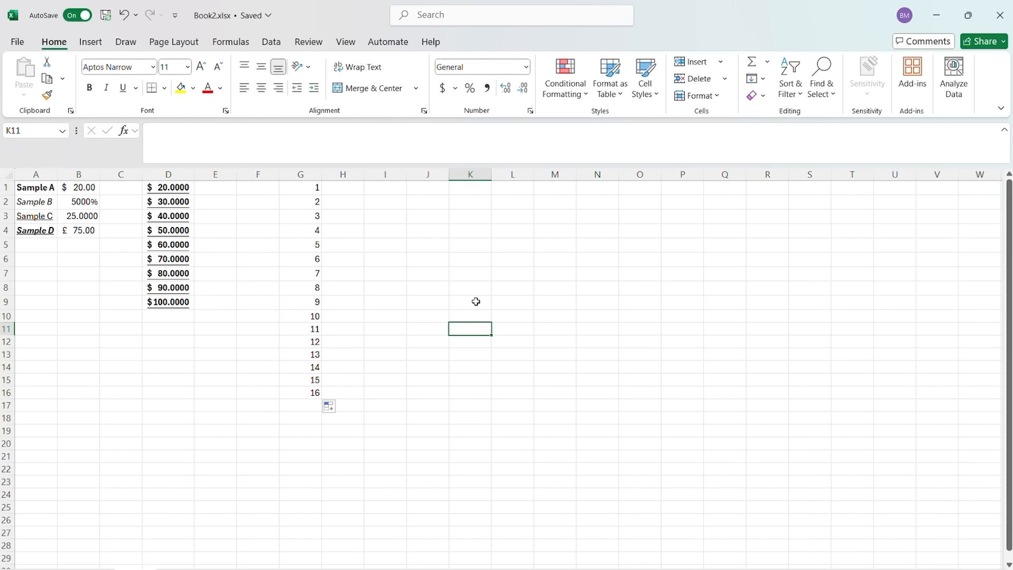
double_click(346, 188)
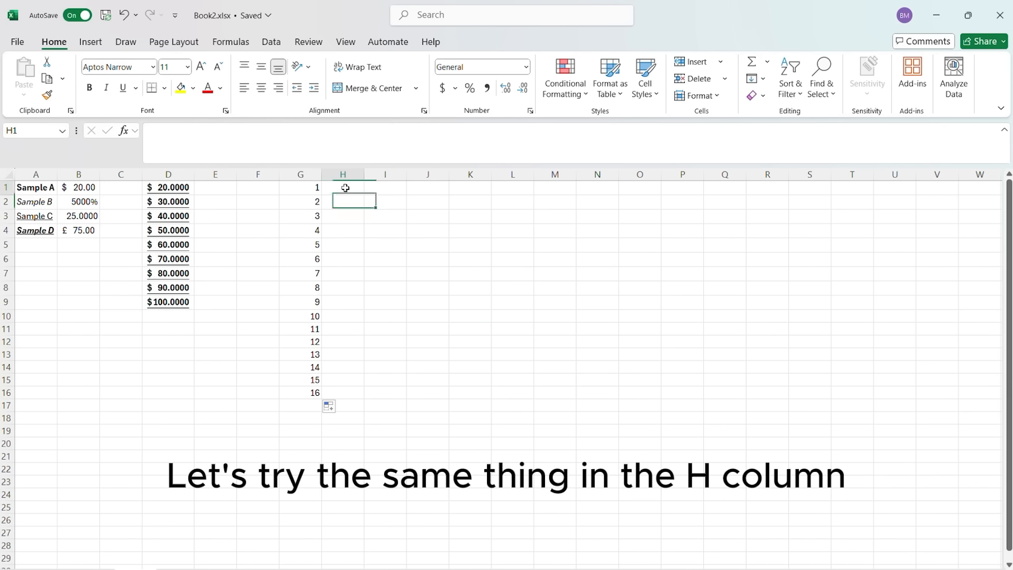
text(1)
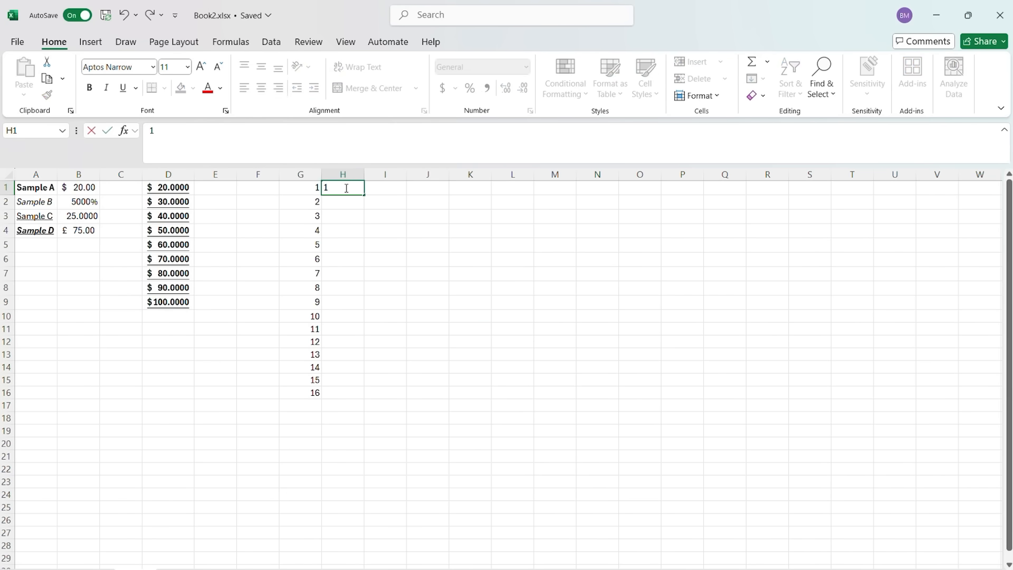
key(Return)
- Enter the formula =SUM($H$1, 1) in cell H2, using an absolute reference to H1
text(=)
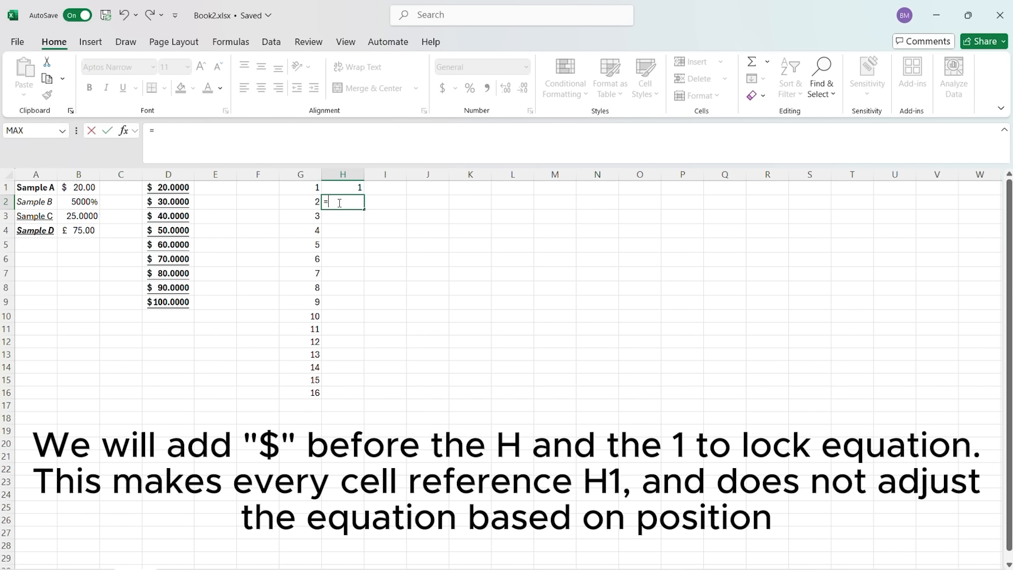
text(SUM)
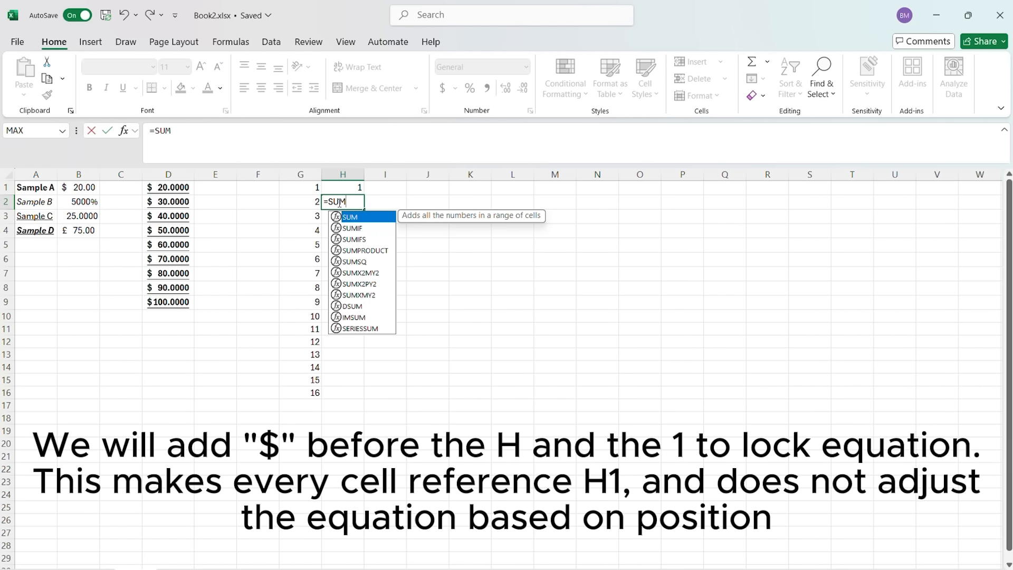
text(()
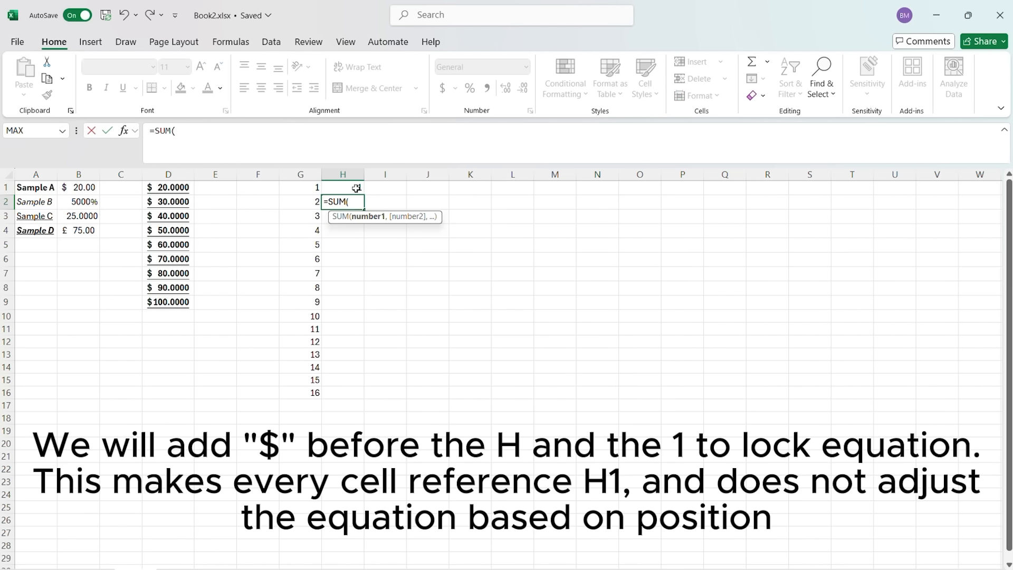
click(357, 188)
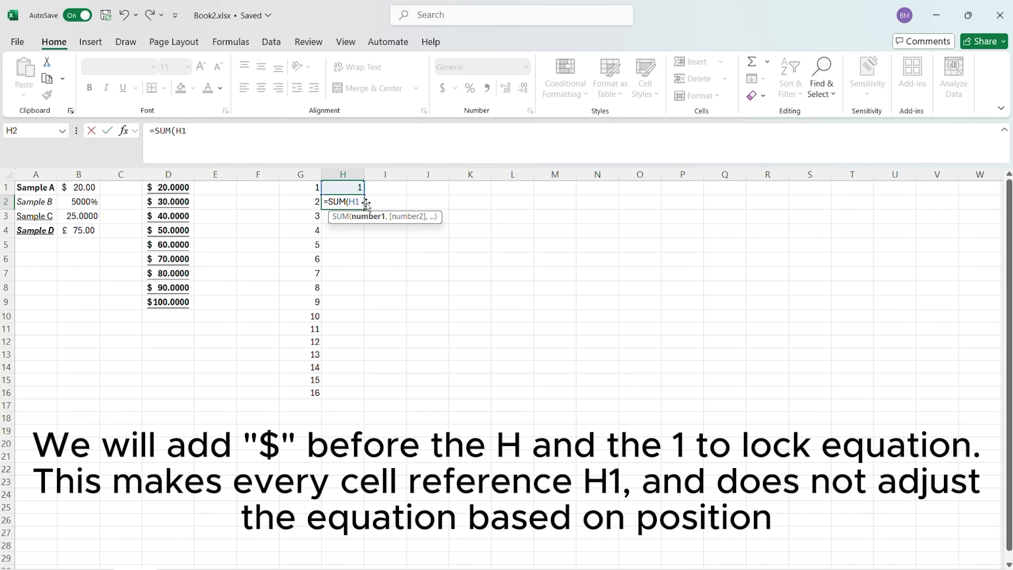
text($)
text(4)
key(BackSpace)
text($1,)
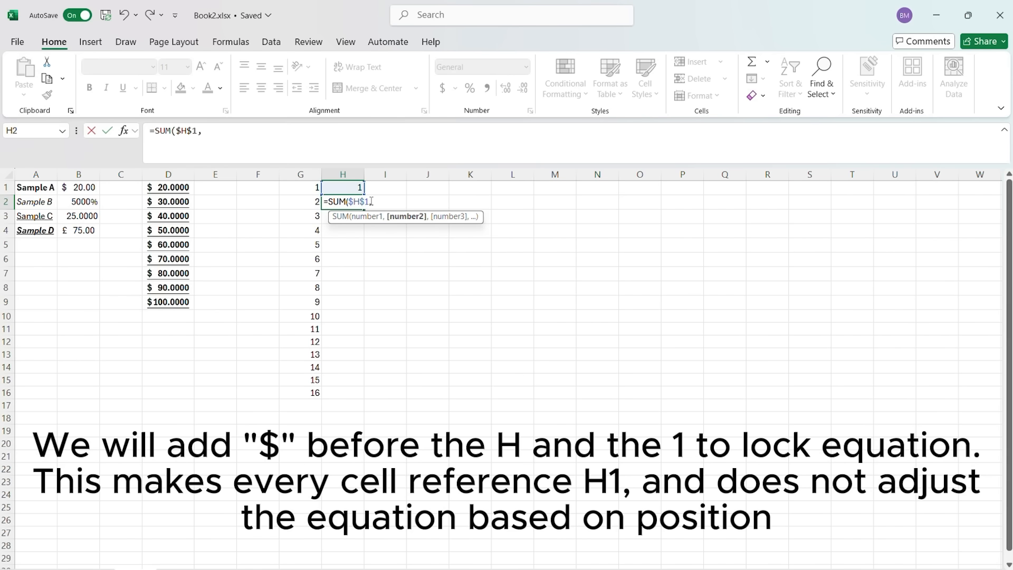
text( 1))
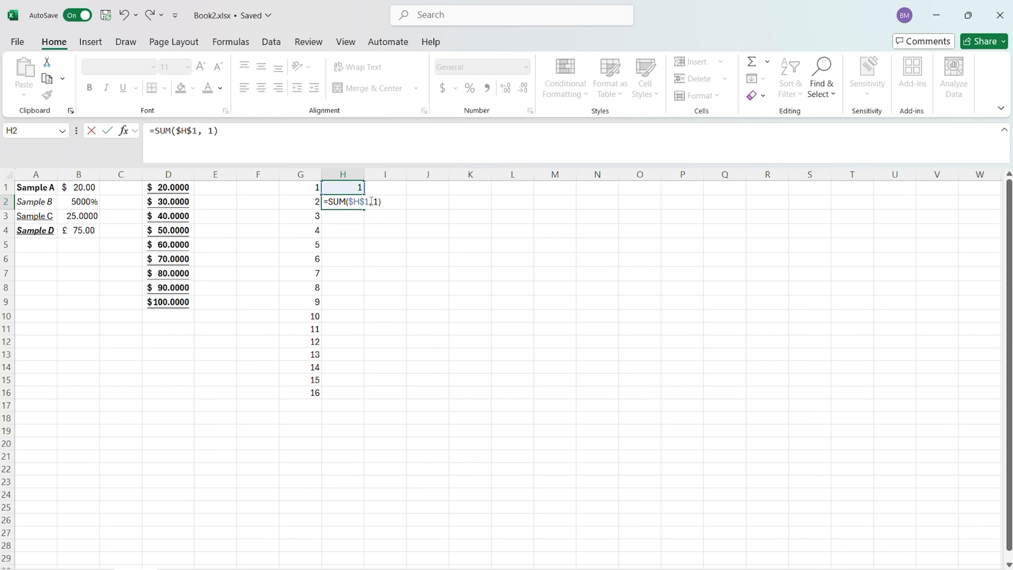
key(Return)
- Fill the absolute-reference SUM formula in H2 down column H to row 16
click(367, 201)
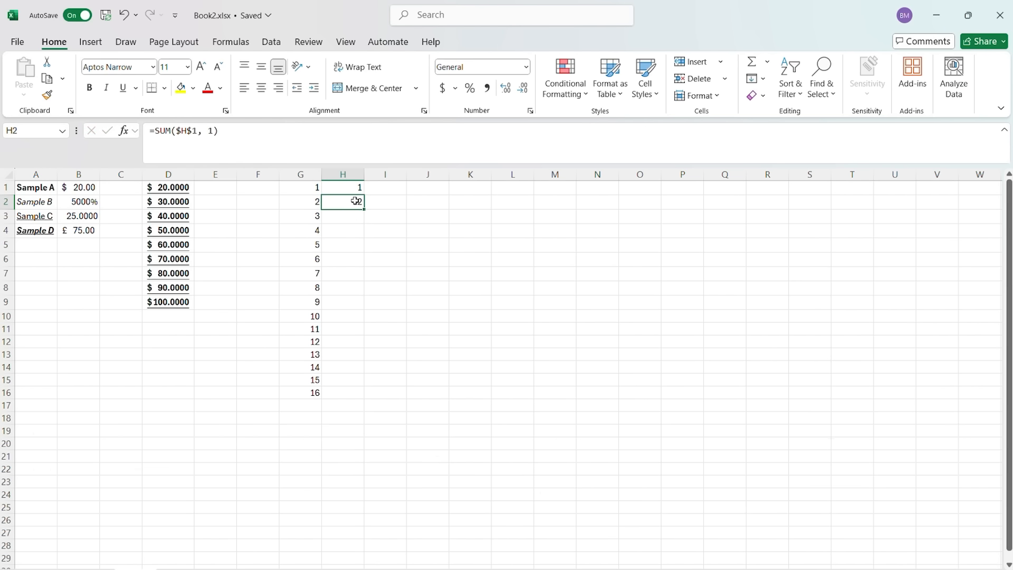
drag(365, 211, 356, 396)
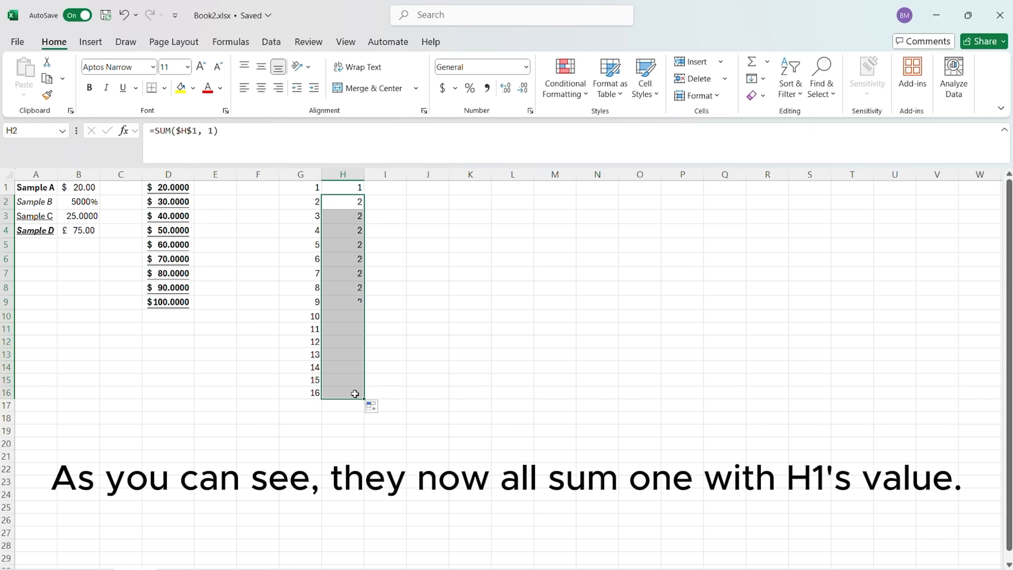
click(410, 289)
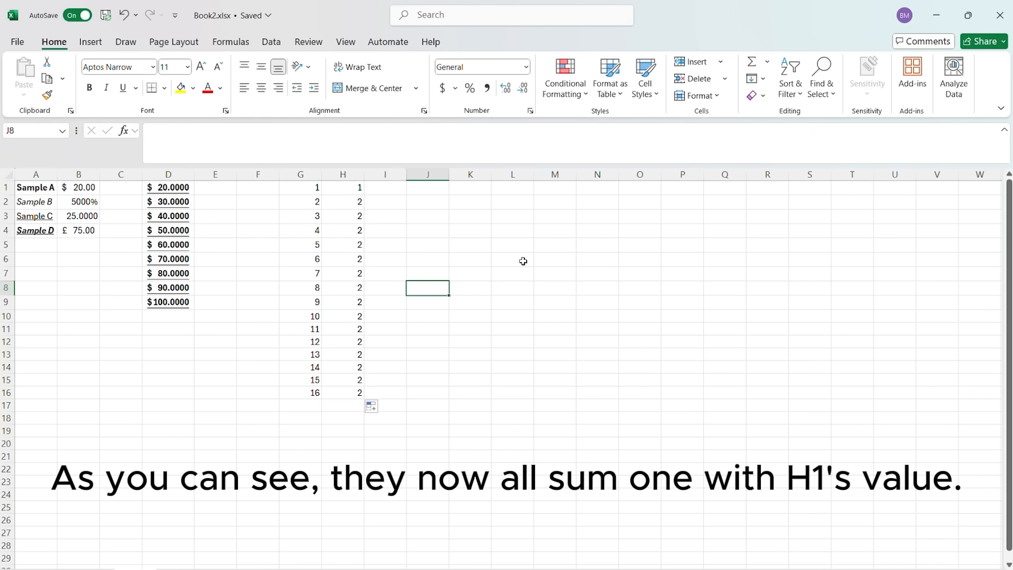